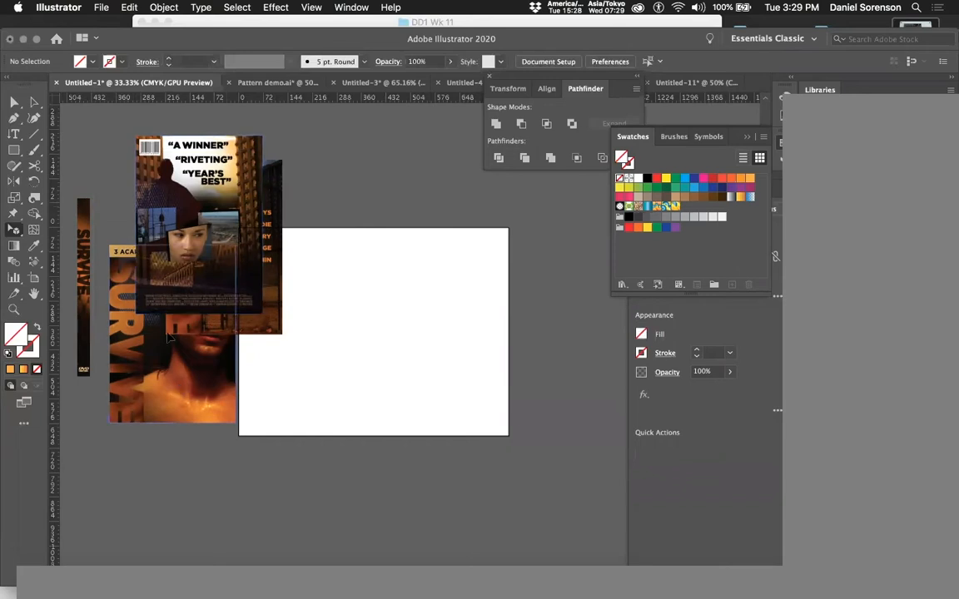
Move the back cover image below the other artwork and display an enlarged list of the document's linked images
click(35, 103)
drag(216, 131, 200, 371)
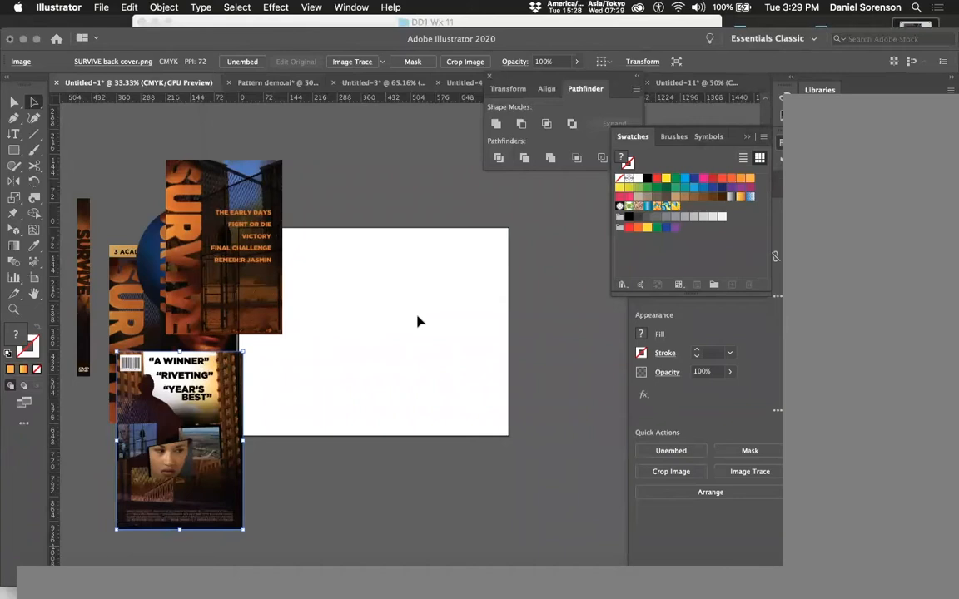
click(352, 8)
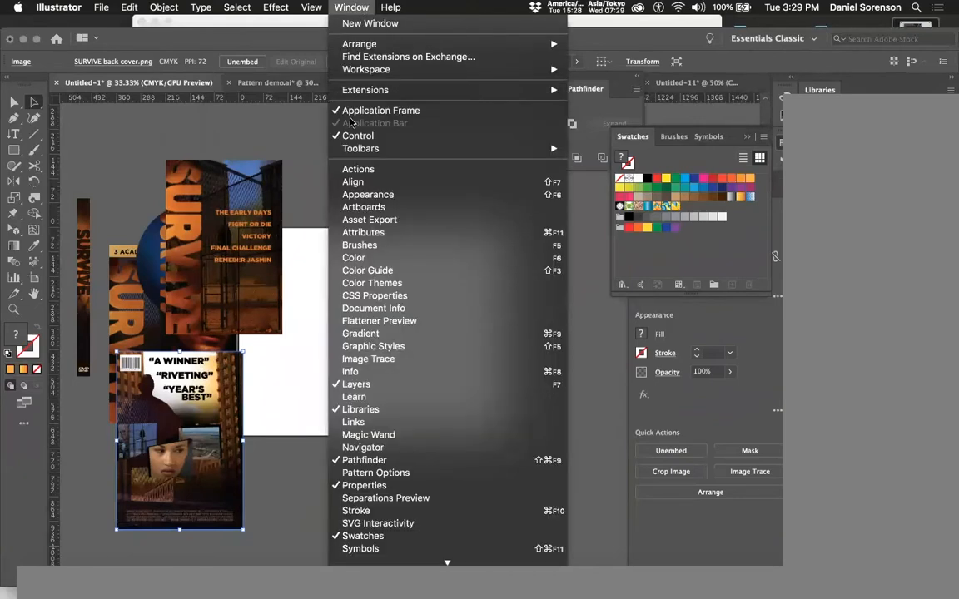
click(361, 424)
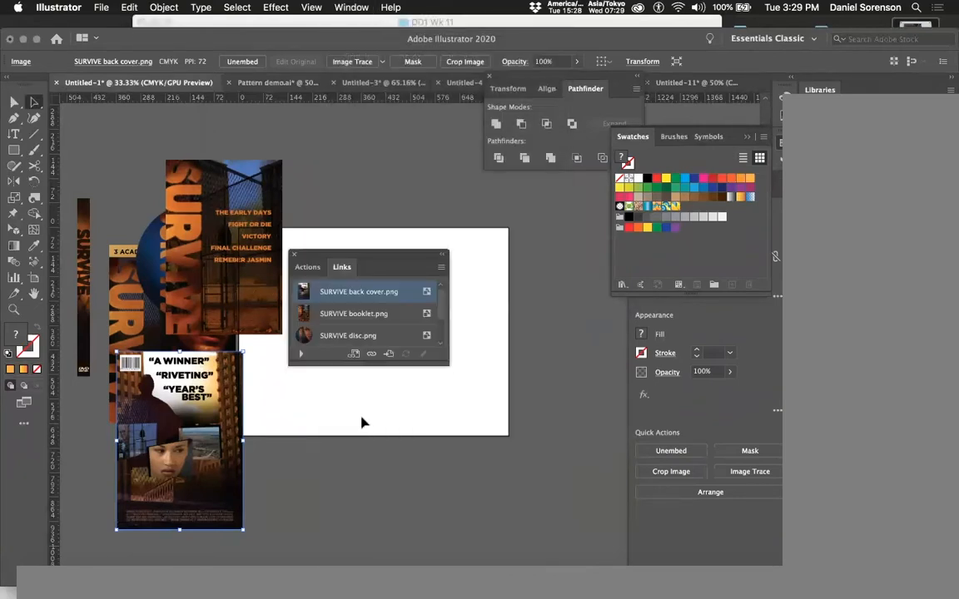
drag(383, 256, 370, 136)
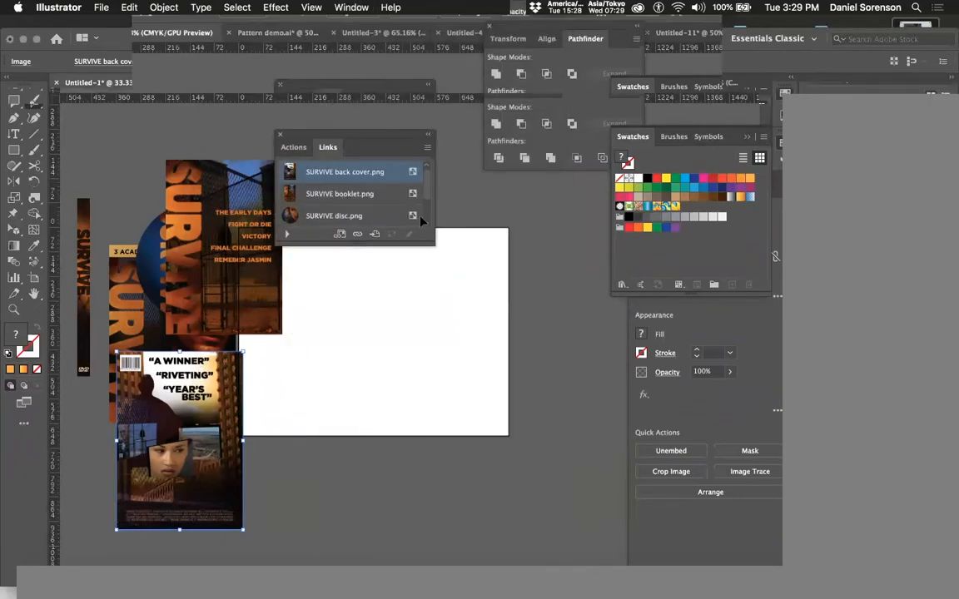
drag(464, 283, 507, 344)
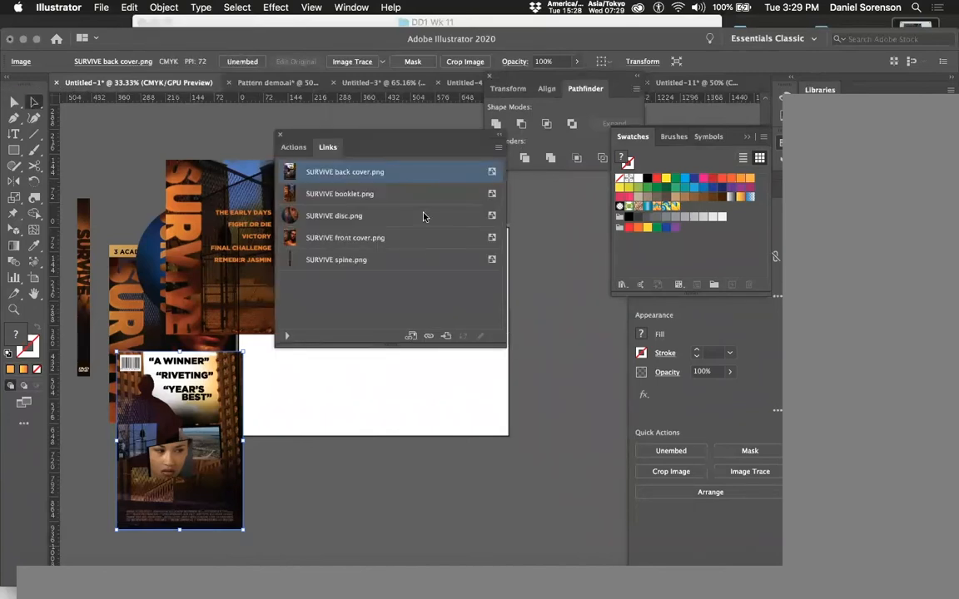
Examine the link and embedding options for all the listed images together, and for SURVIVE back cover.png alone
shift+click(405, 259)
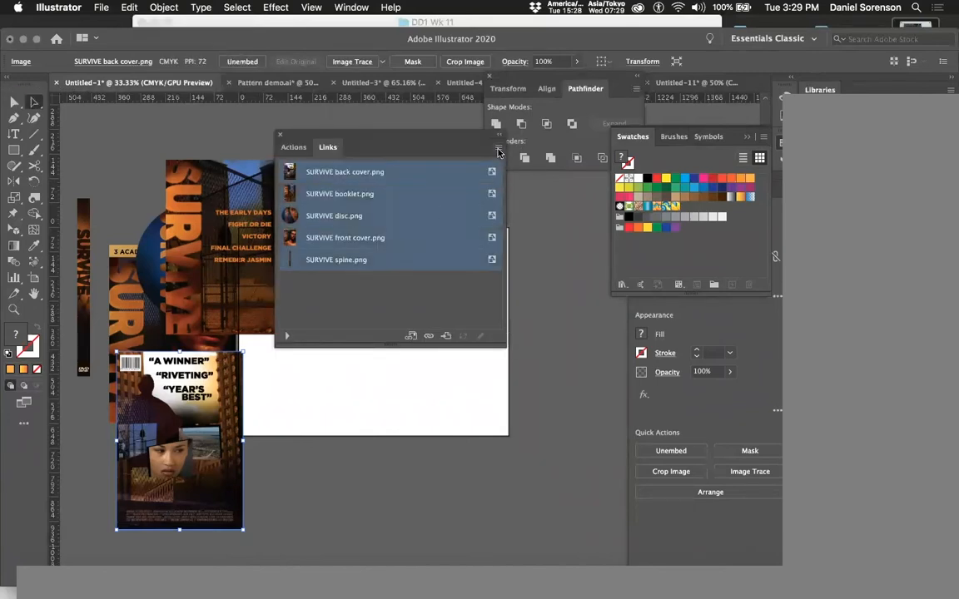
click(498, 149)
click(455, 128)
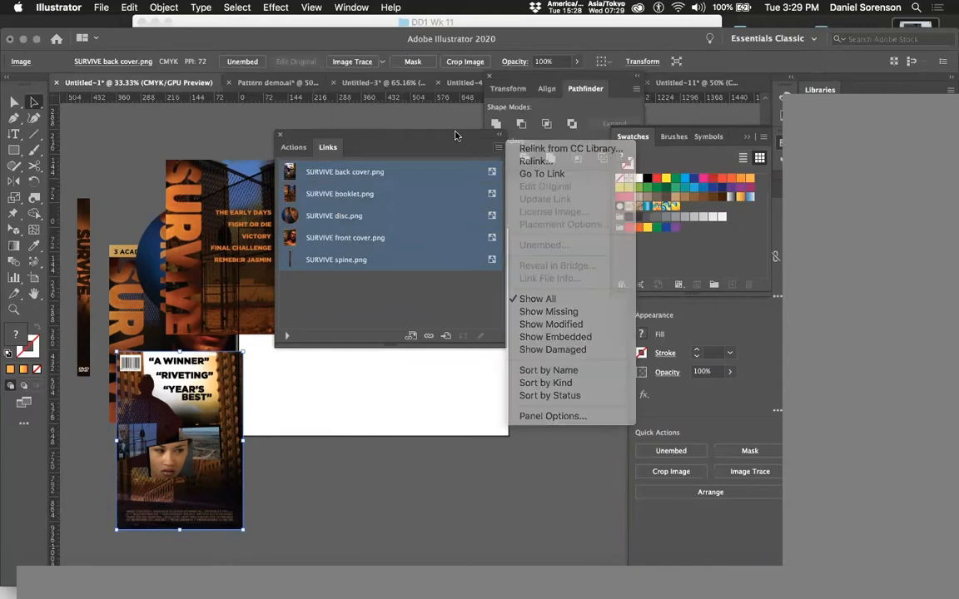
click(454, 126)
click(439, 287)
click(433, 172)
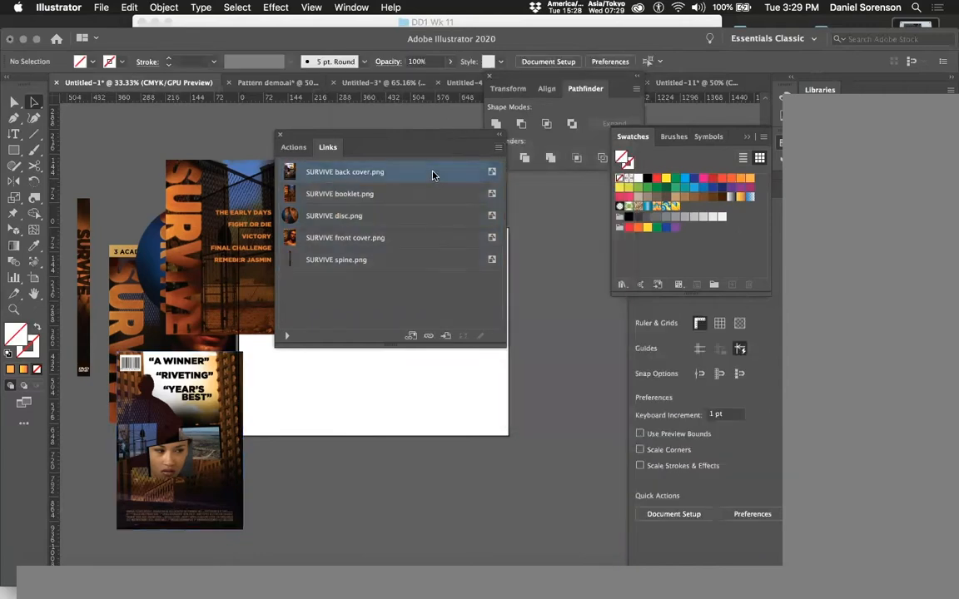
click(498, 147)
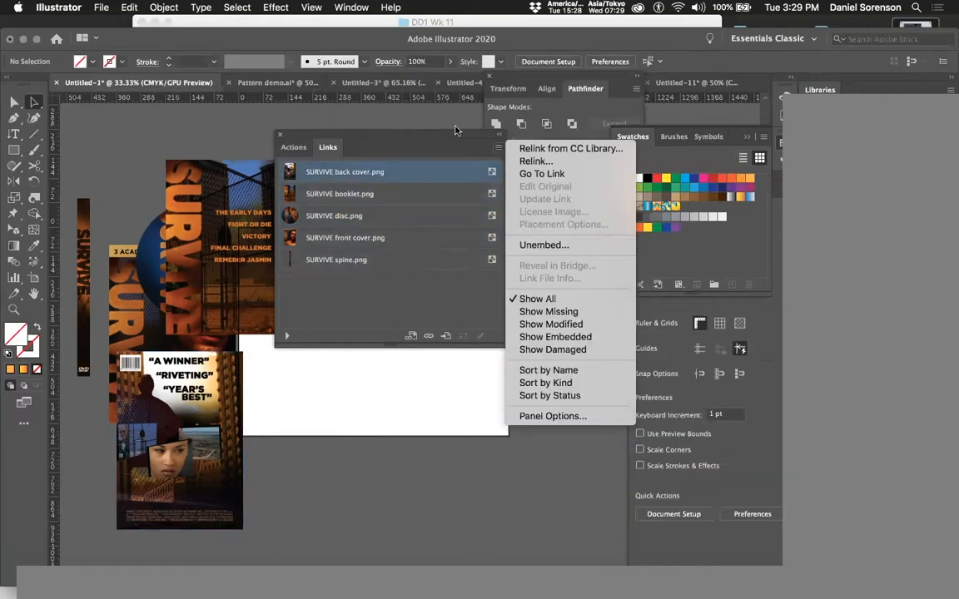
click(535, 244)
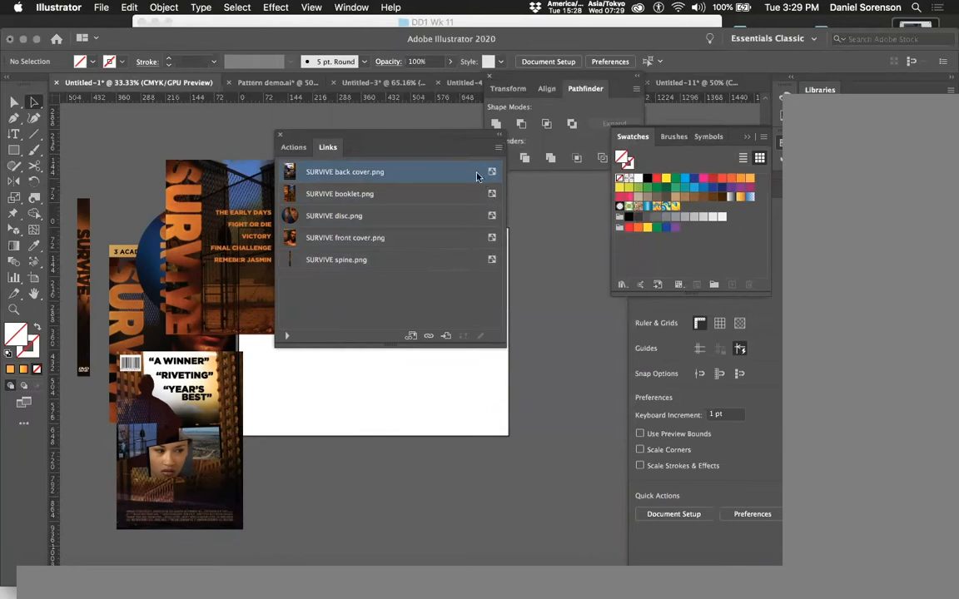
Place SURVIVE front cover.png over the artboard as a linked file and embed it in the document
drag(382, 150, 509, 398)
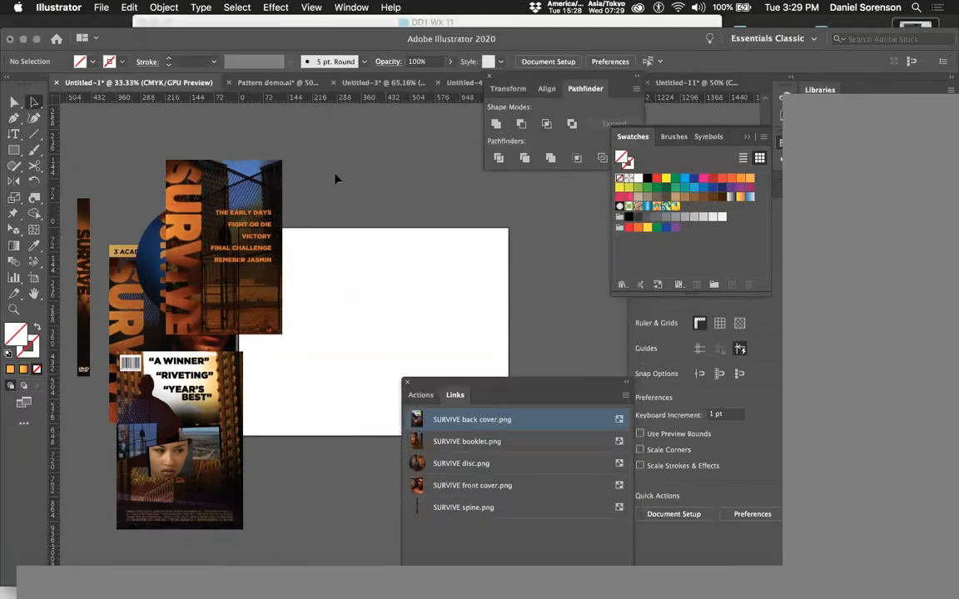
click(101, 7)
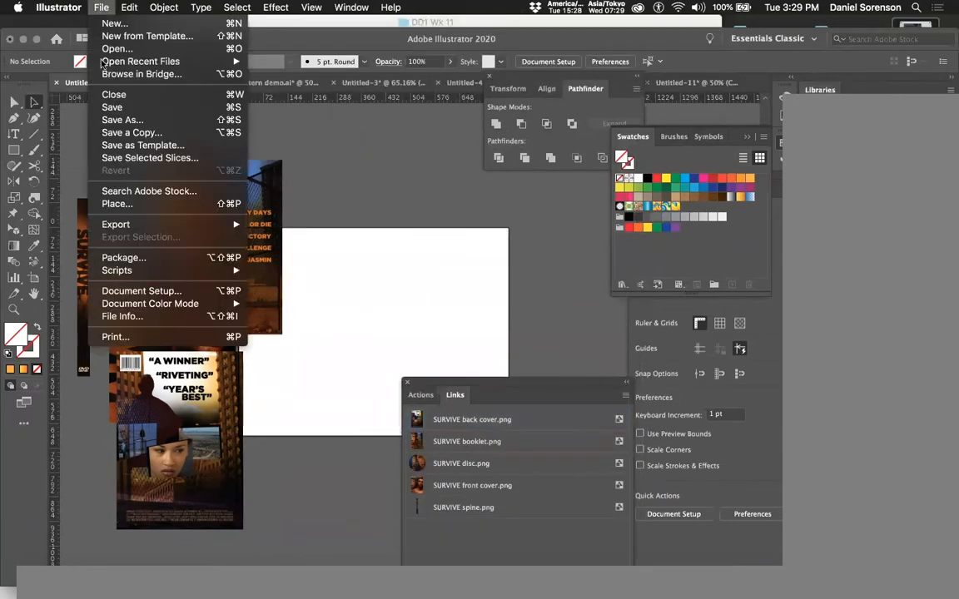
click(108, 203)
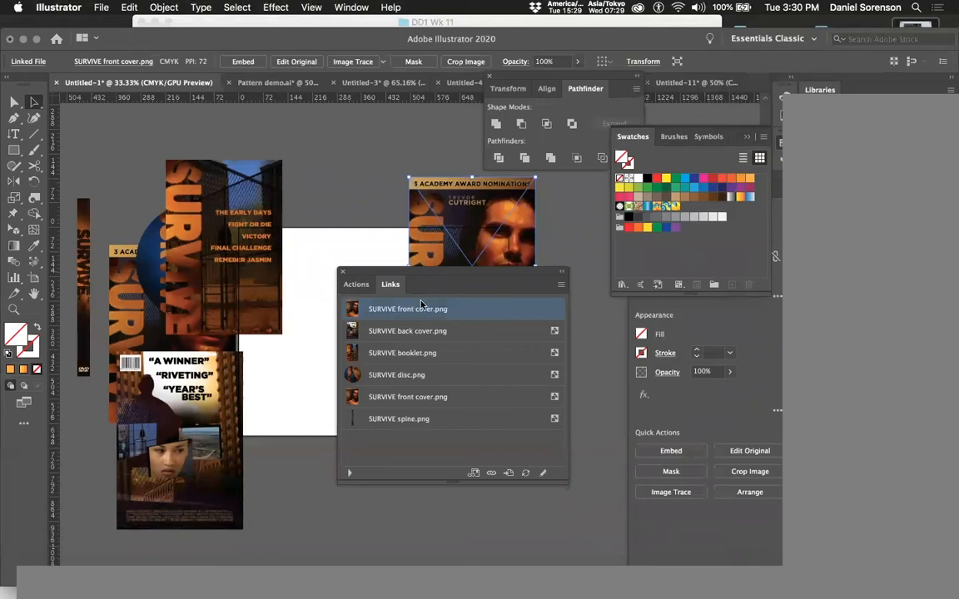
drag(517, 273, 518, 345)
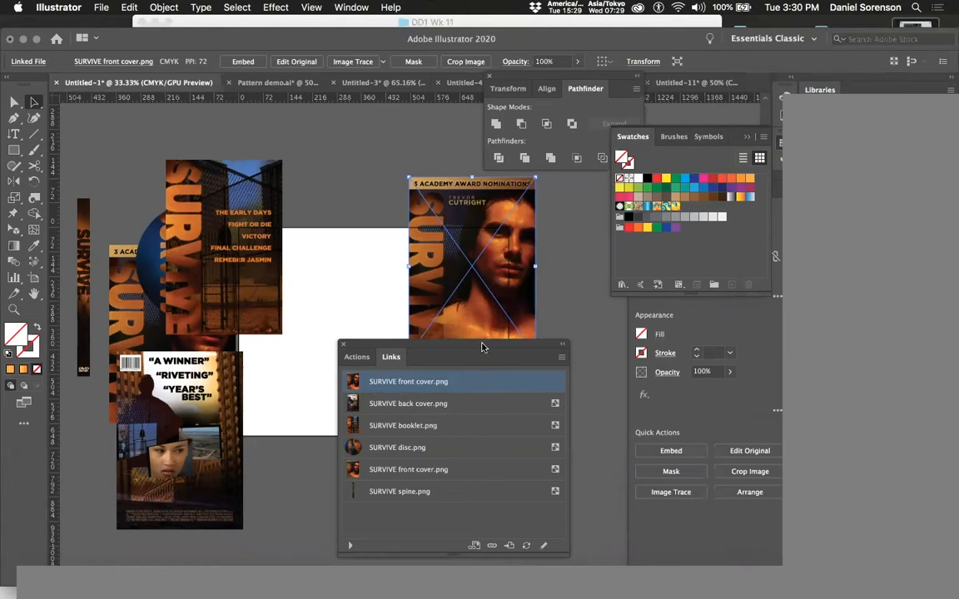
click(561, 357)
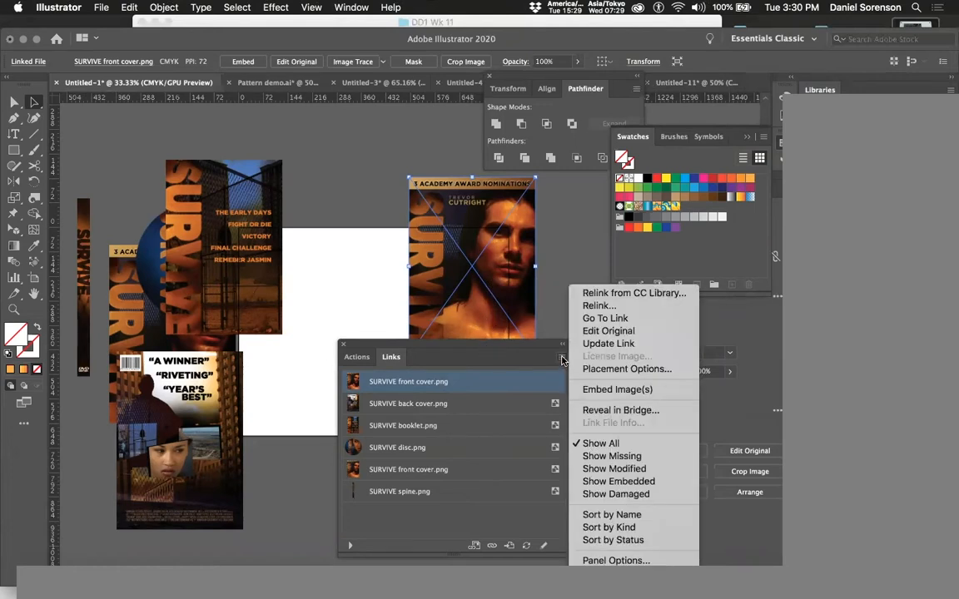
click(599, 389)
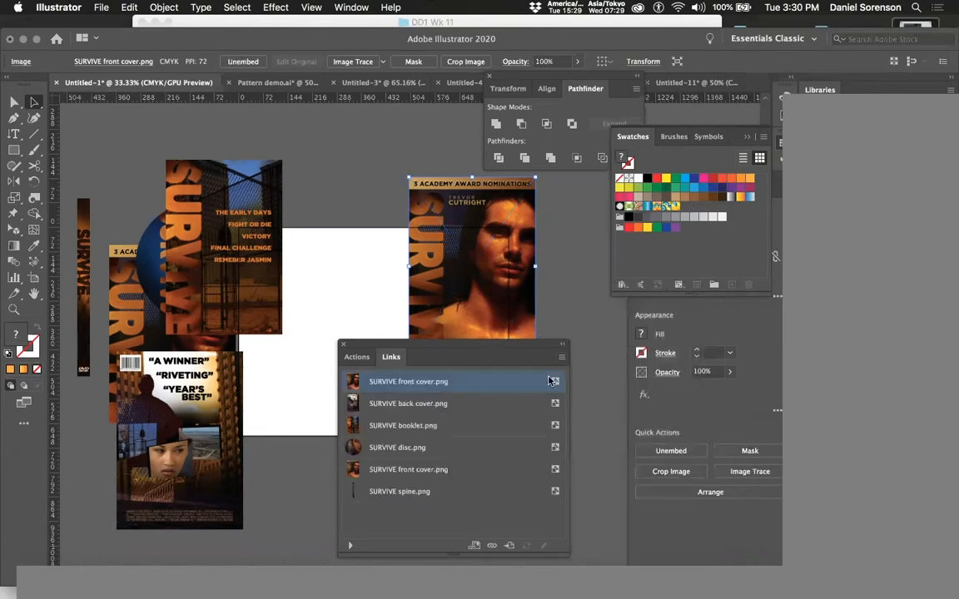
Delete the newly placed front cover image and move the links list clear of the artboard
drag(513, 349, 524, 417)
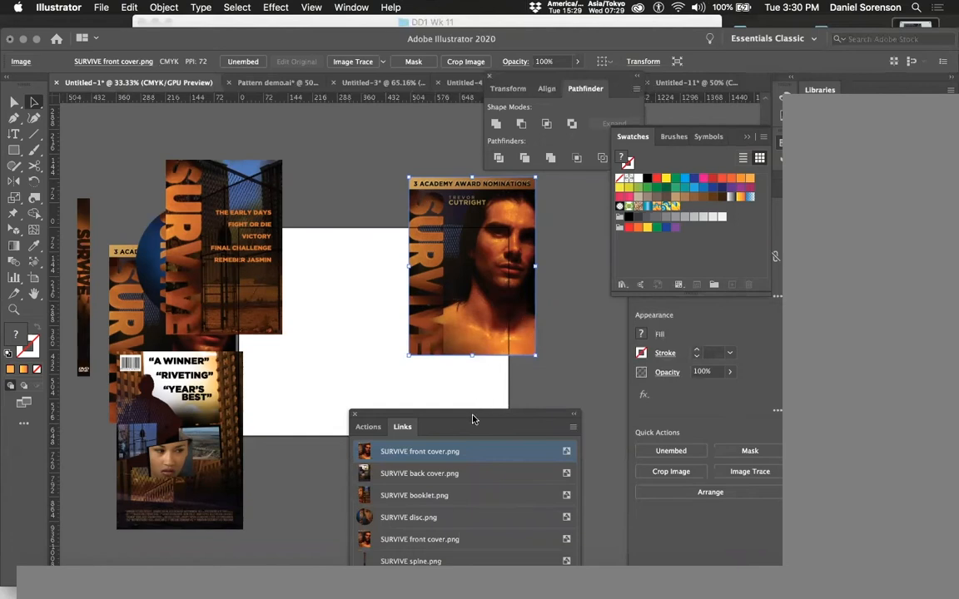
drag(504, 414, 686, 405)
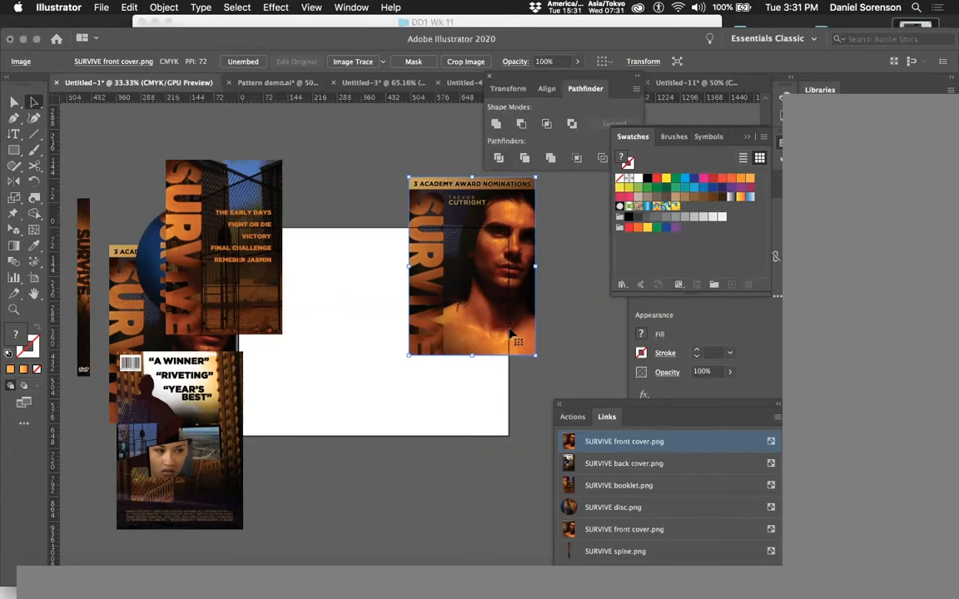
key(Delete)
drag(594, 402, 580, 460)
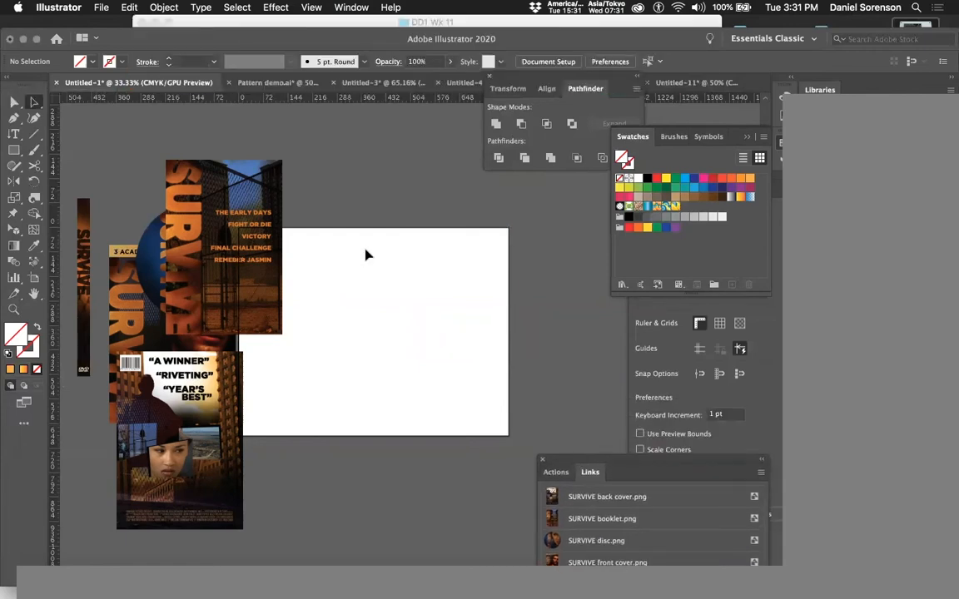
Move the booklet image off the disc onto the artboard and save the disc artwork as a symbol named DISC ART
drag(275, 177, 397, 160)
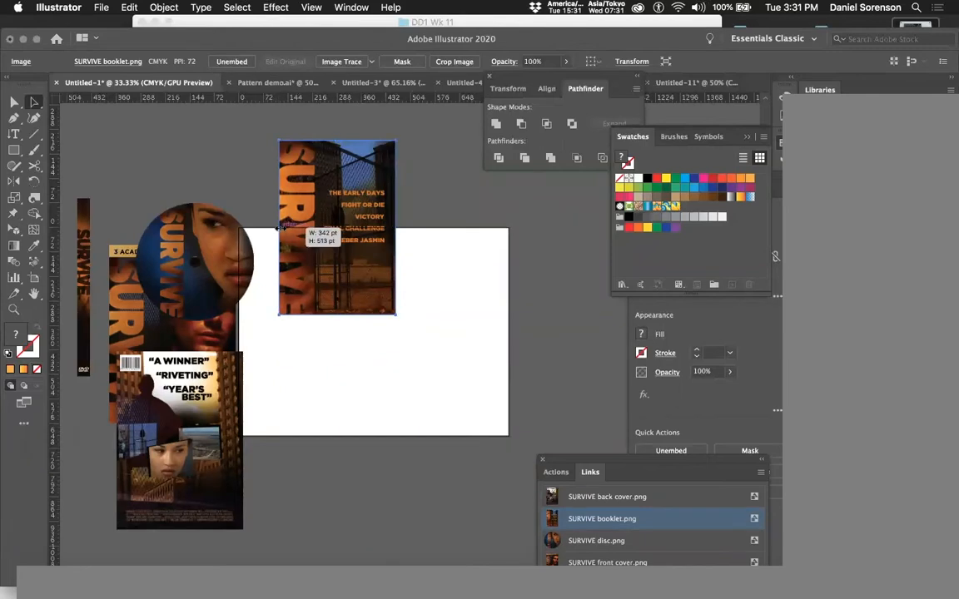
click(167, 270)
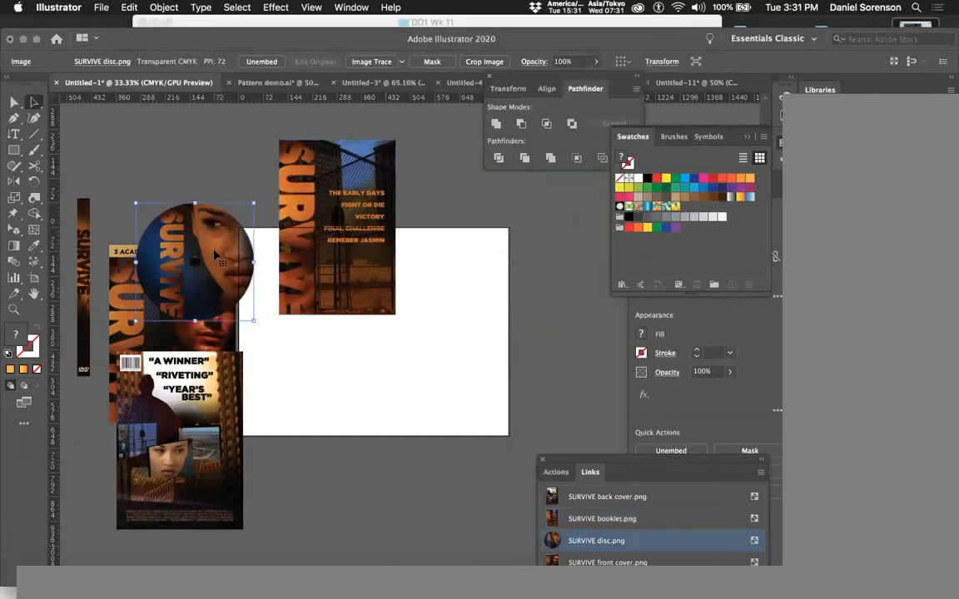
click(351, 7)
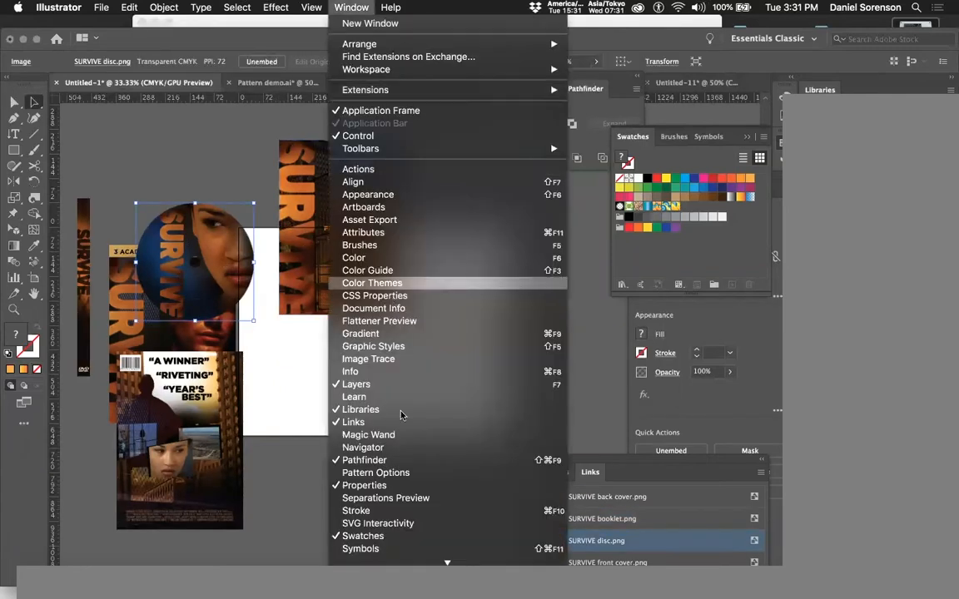
click(396, 547)
drag(246, 250, 729, 239)
text(DiSC AR)
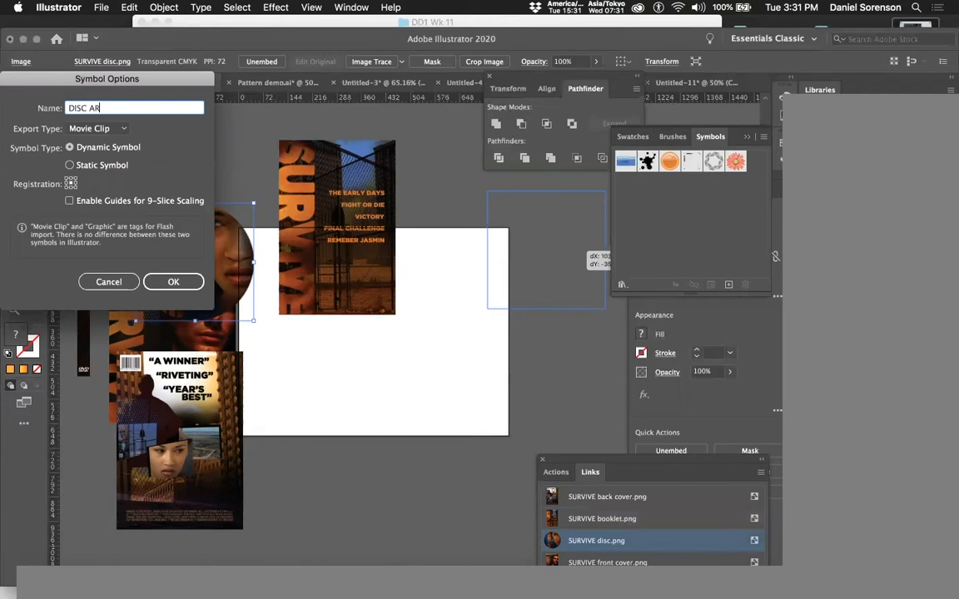
text(T)
key(Return)
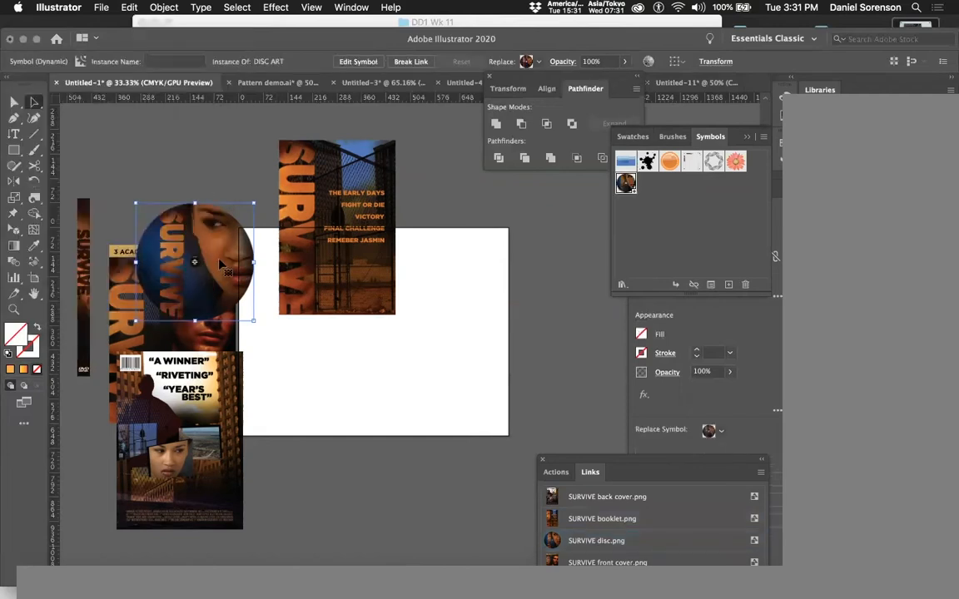
Save the front cover image as a symbol named FRONT COVER, relocating the disc and front cover below the artboard
drag(200, 229, 380, 547)
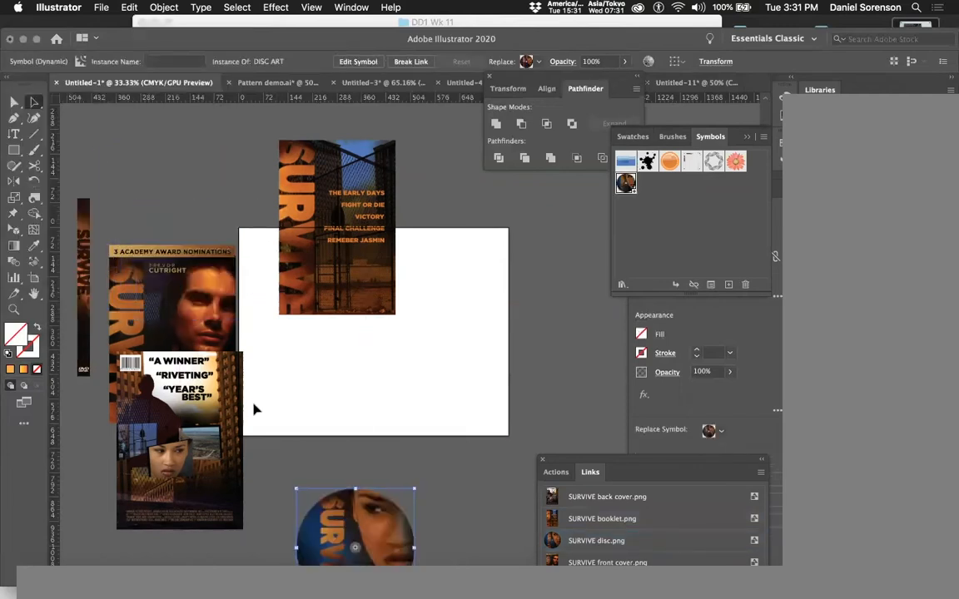
drag(200, 321, 654, 225)
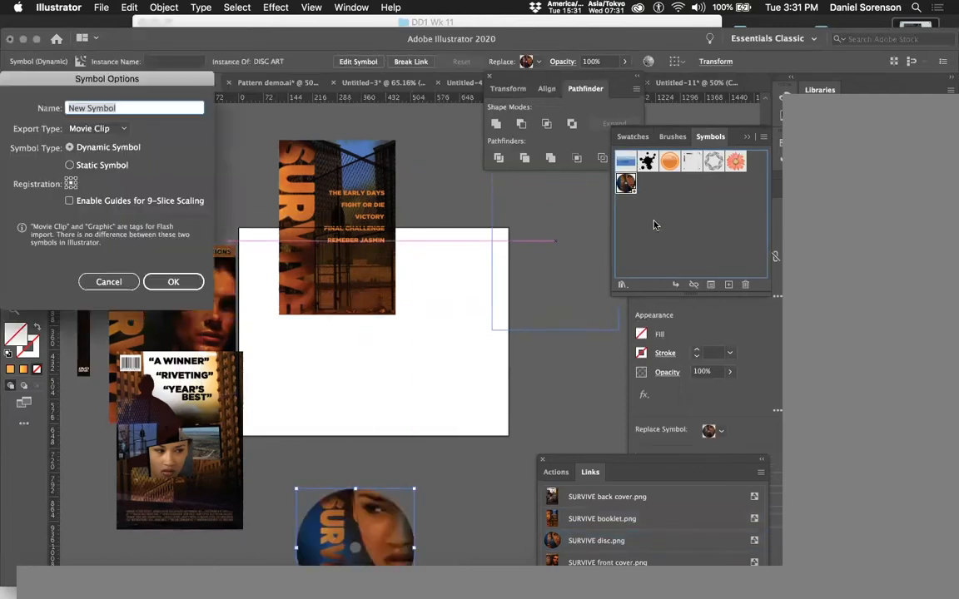
text(FRONT COVER)
click(179, 280)
drag(208, 283, 525, 558)
Save the back cover image as a symbol named BACK COVER
click(215, 427)
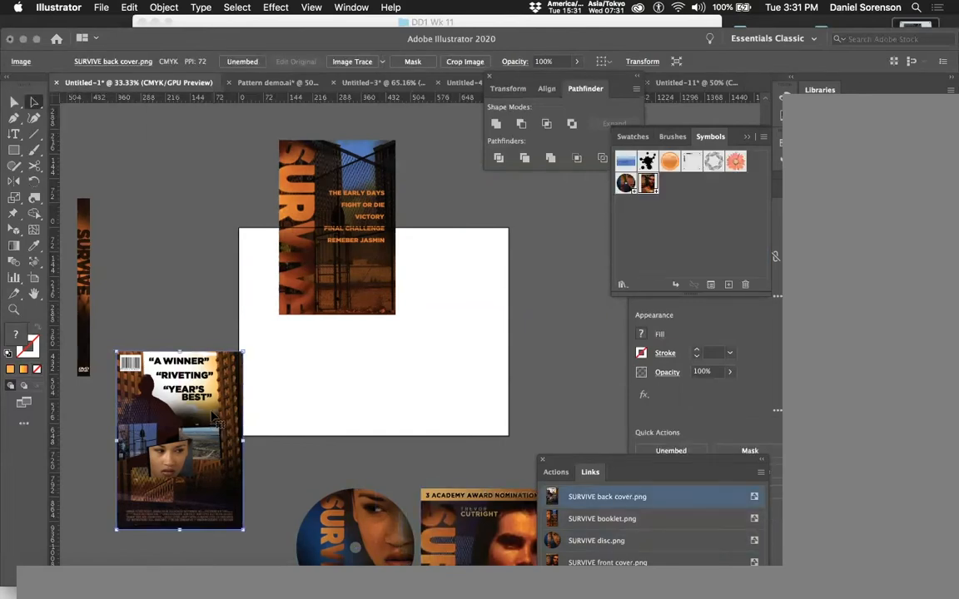
drag(210, 373, 666, 188)
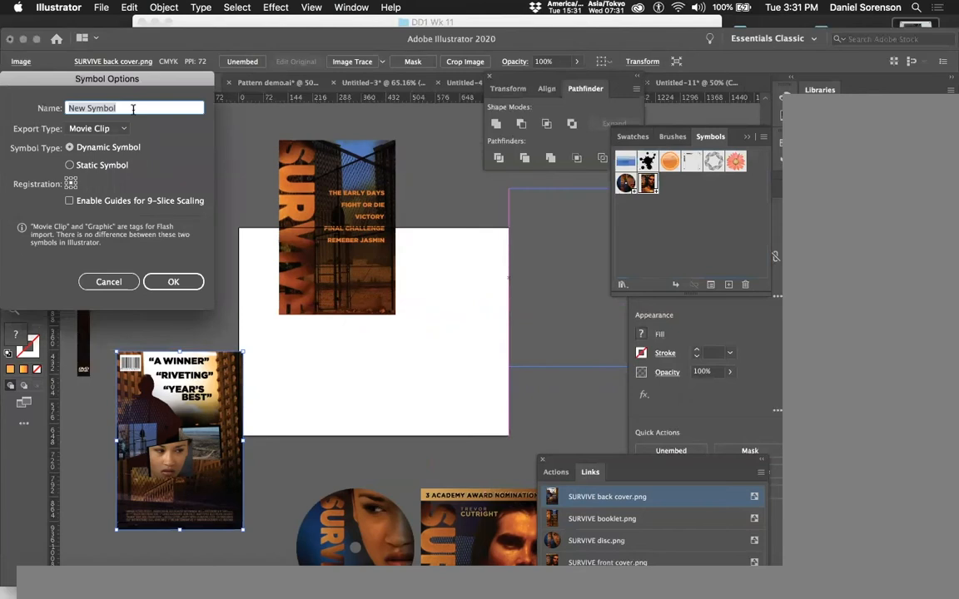
text(BACK COVER)
click(171, 281)
Save the narrow spine image as a symbol named SPINE
drag(88, 288, 620, 240)
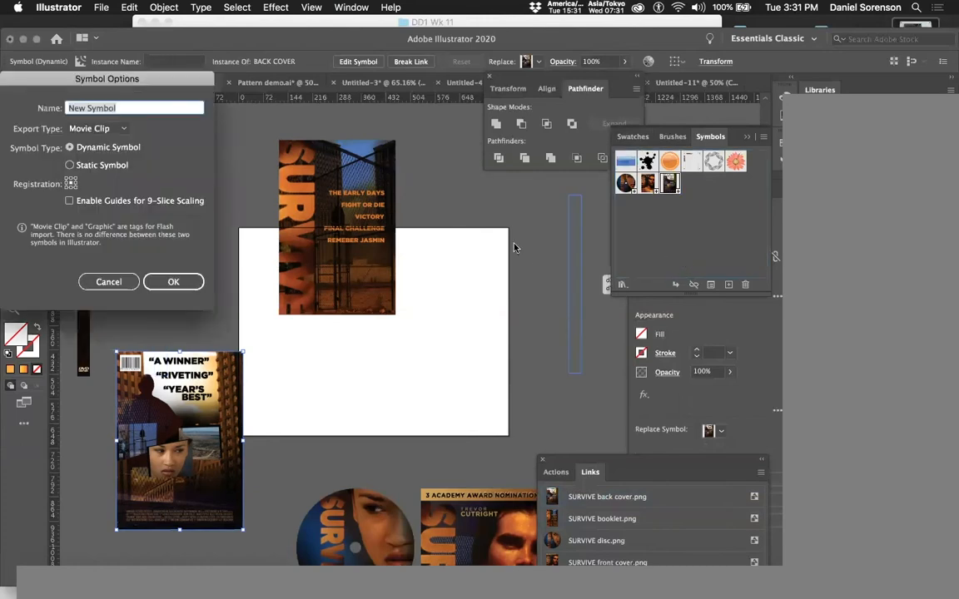
text(SPINE)
key(Return)
Move the booklet off the artboard and gather it with the back cover and spine at the artboard's lower left
drag(362, 177, 176, 416)
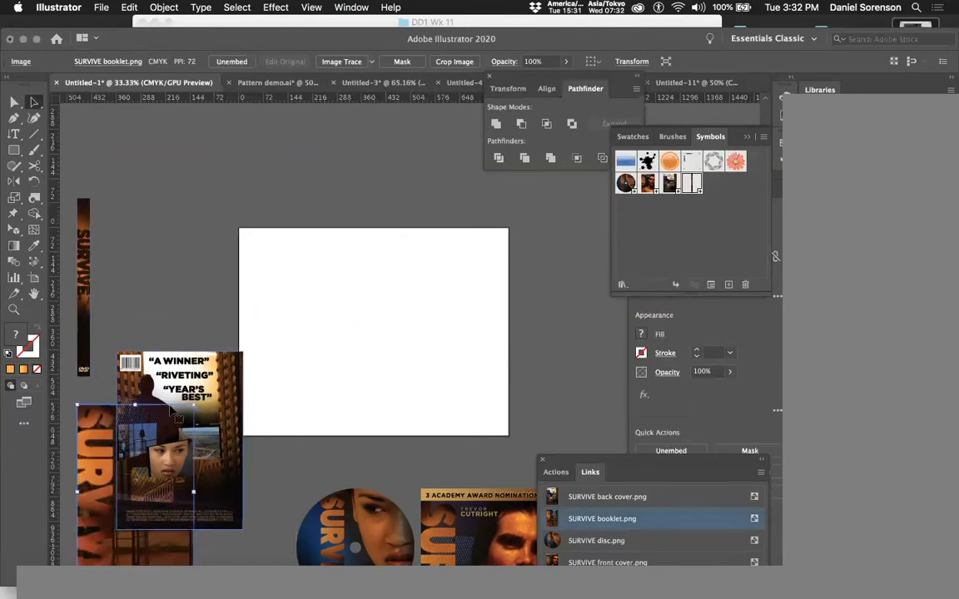
drag(185, 368, 169, 420)
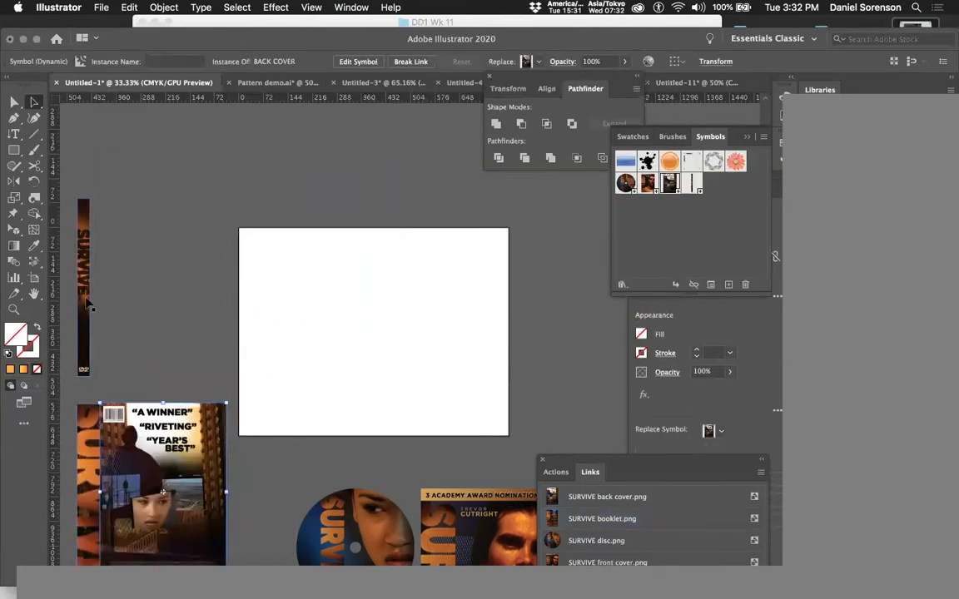
drag(88, 303, 103, 396)
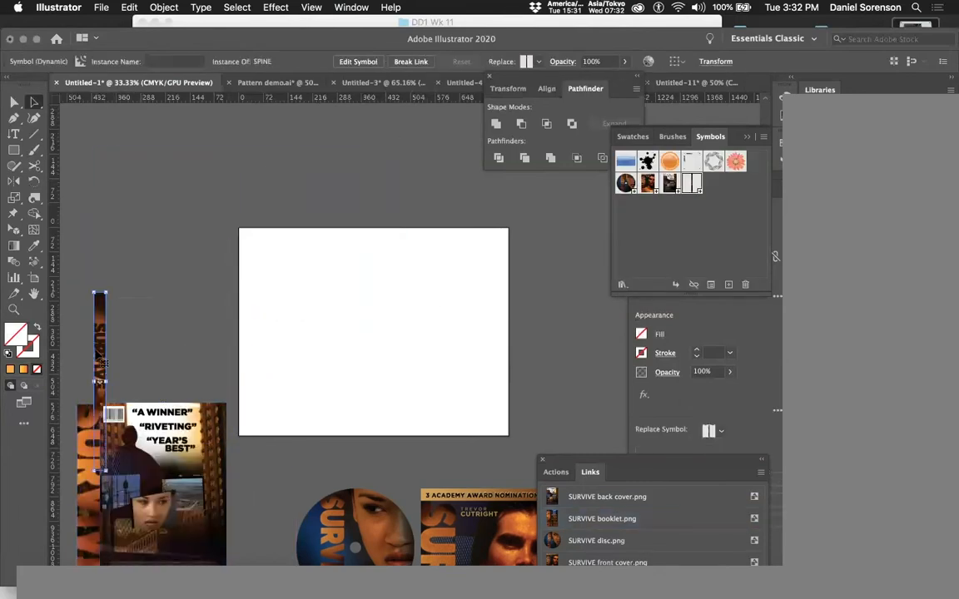
Draw an upright rectangle on the upper half of the artboard and fill it with the orange swatch
click(15, 151)
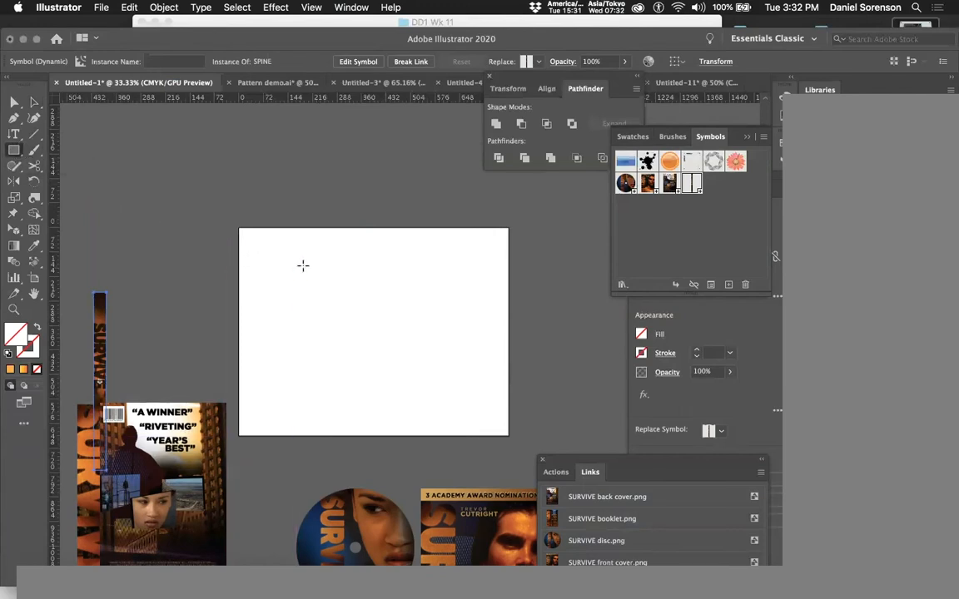
mouse_move(290, 255)
mouse_down()
mouse_move(317, 356)
mouse_move(350, 368)
mouse_move(364, 357)
mouse_move(359, 375)
mouse_up()
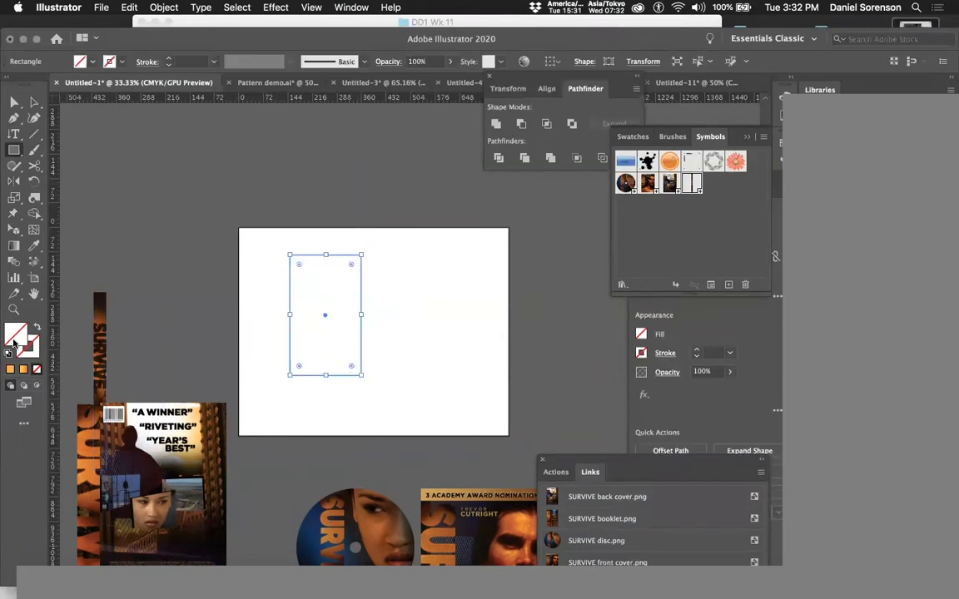
click(634, 137)
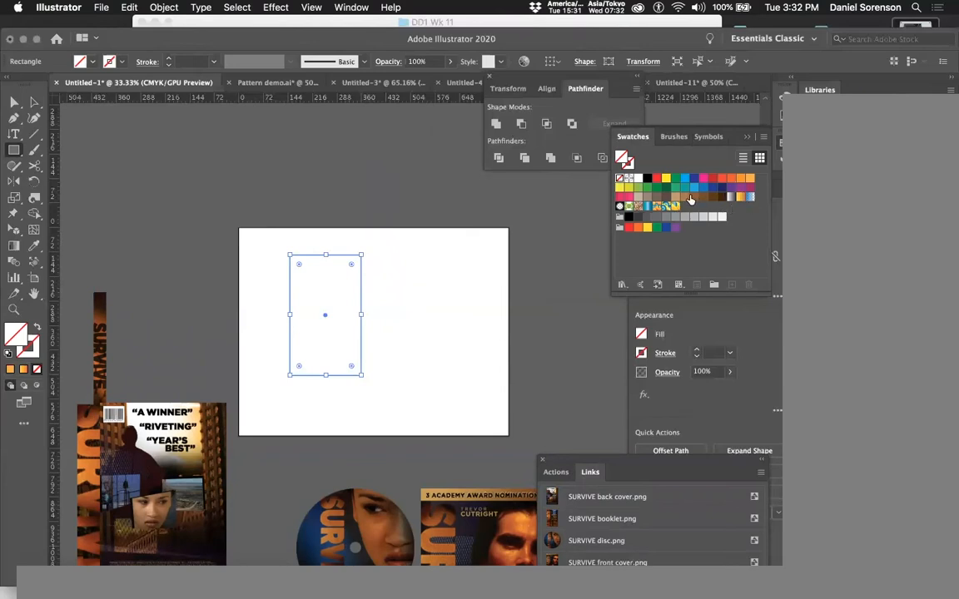
click(695, 197)
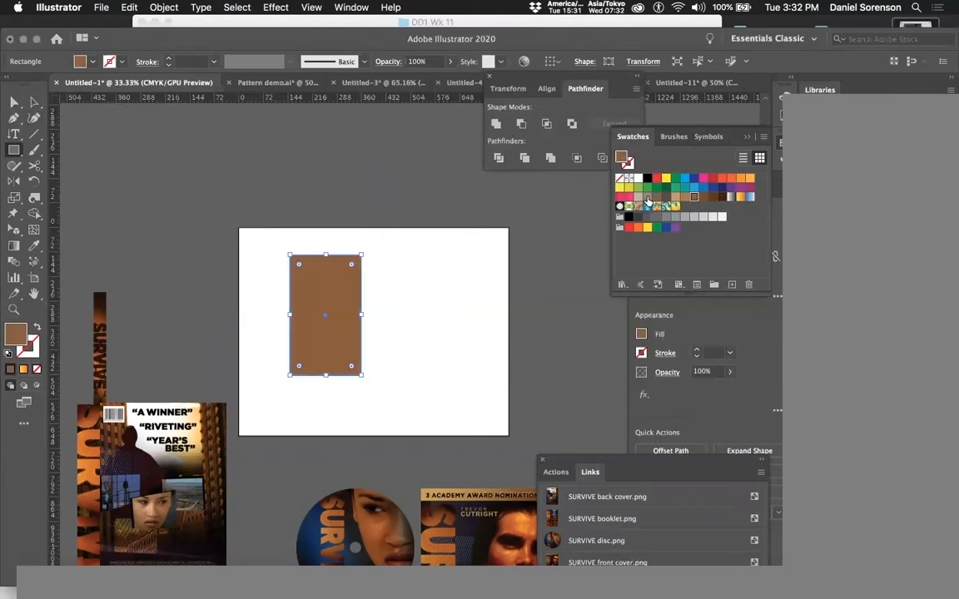
click(731, 180)
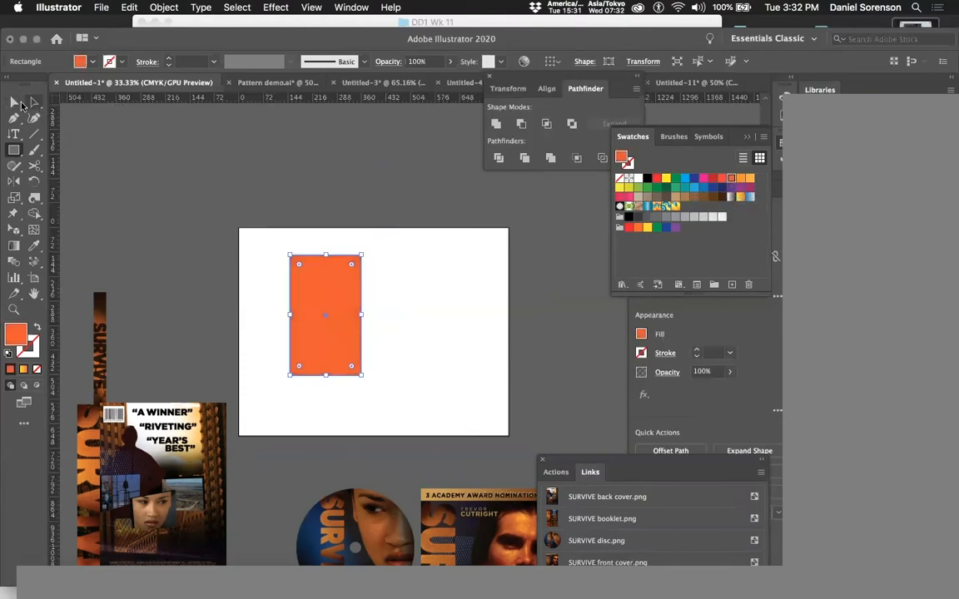
Apply 3D Extrude & Bevel to the orange rectangle, rotated 6°, -44° and -7°, and shift the surface light slightly further toward the sphere's edge
click(15, 102)
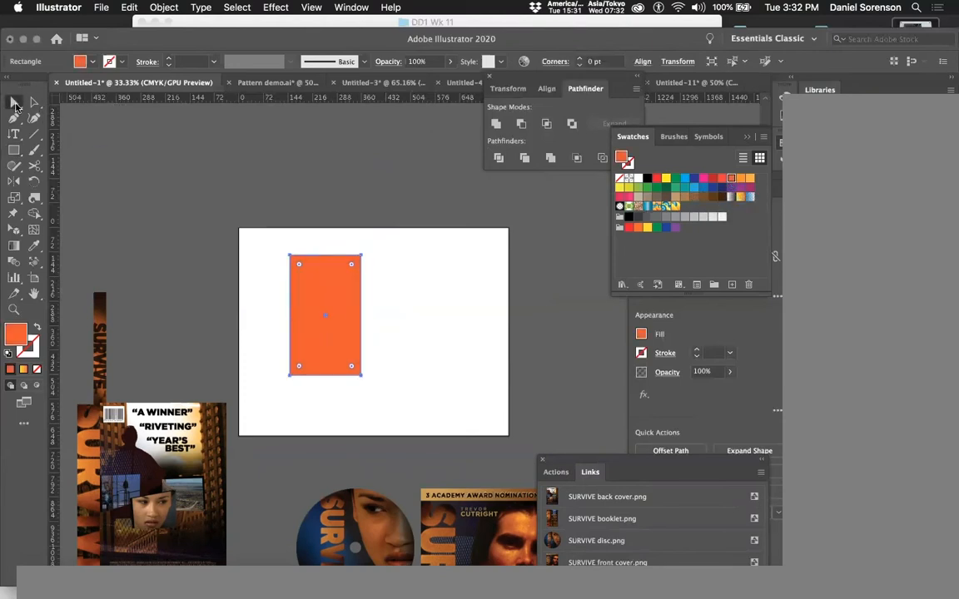
click(359, 376)
click(343, 321)
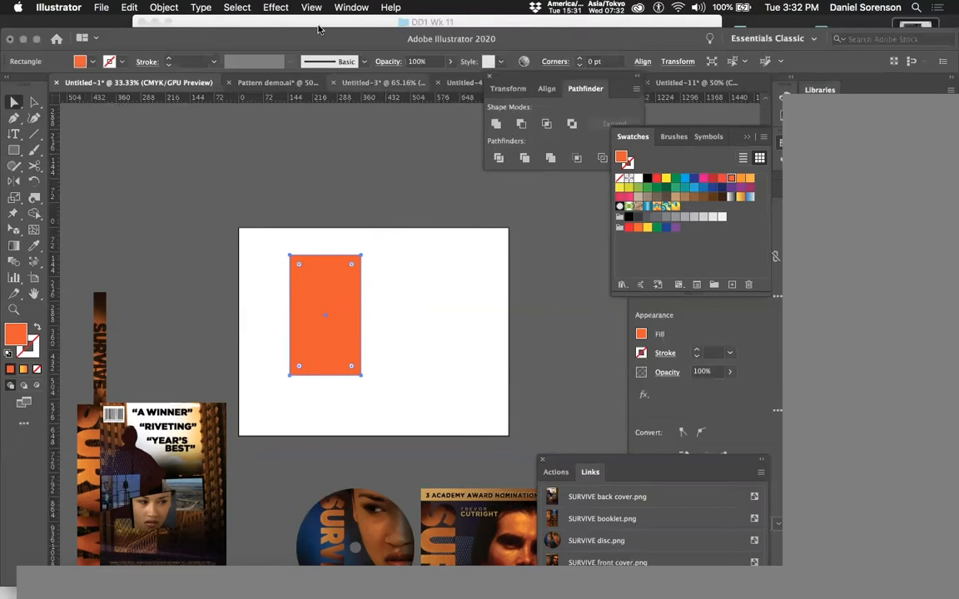
click(275, 7)
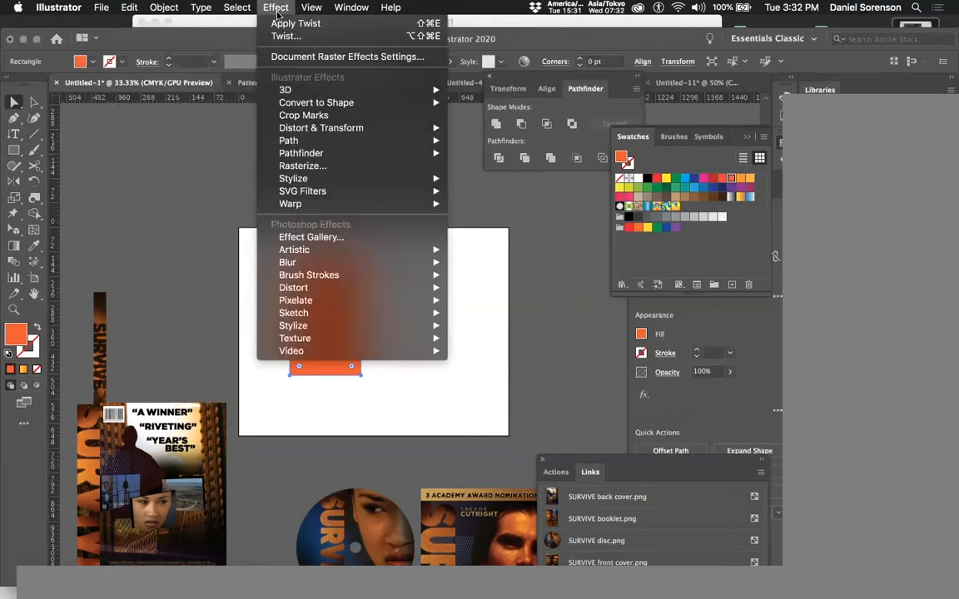
mouse_move(268, 87)
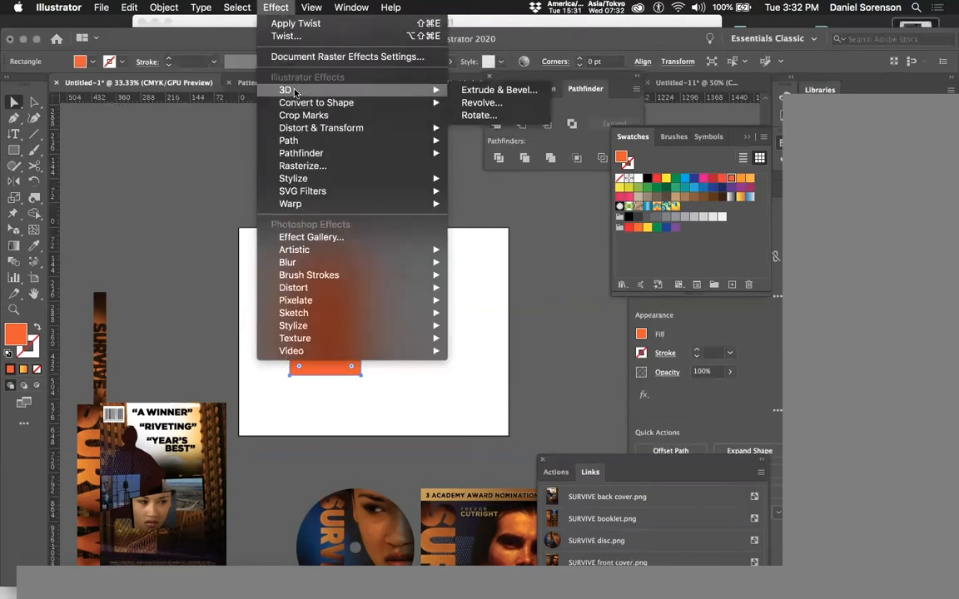
click(490, 90)
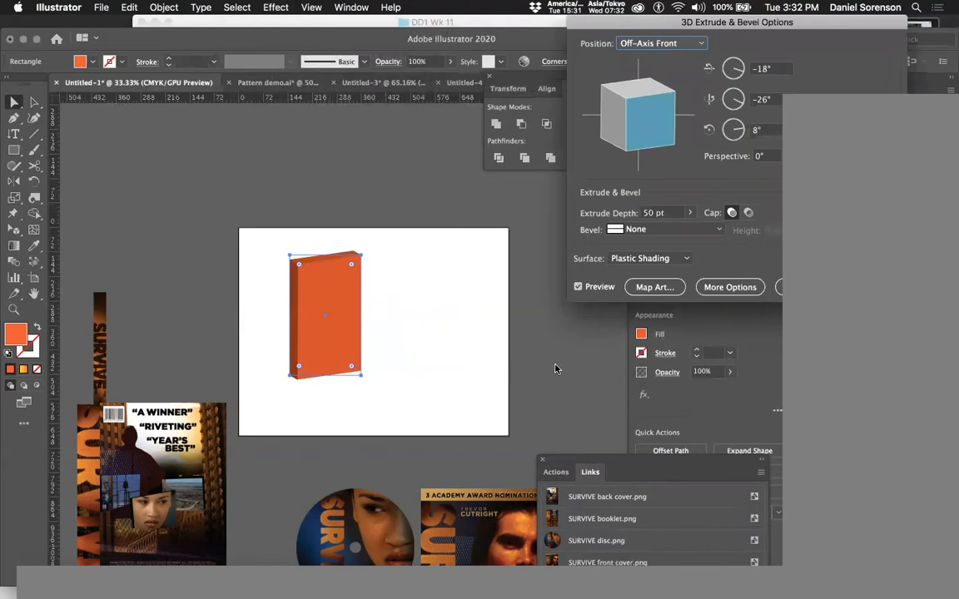
drag(648, 136, 662, 111)
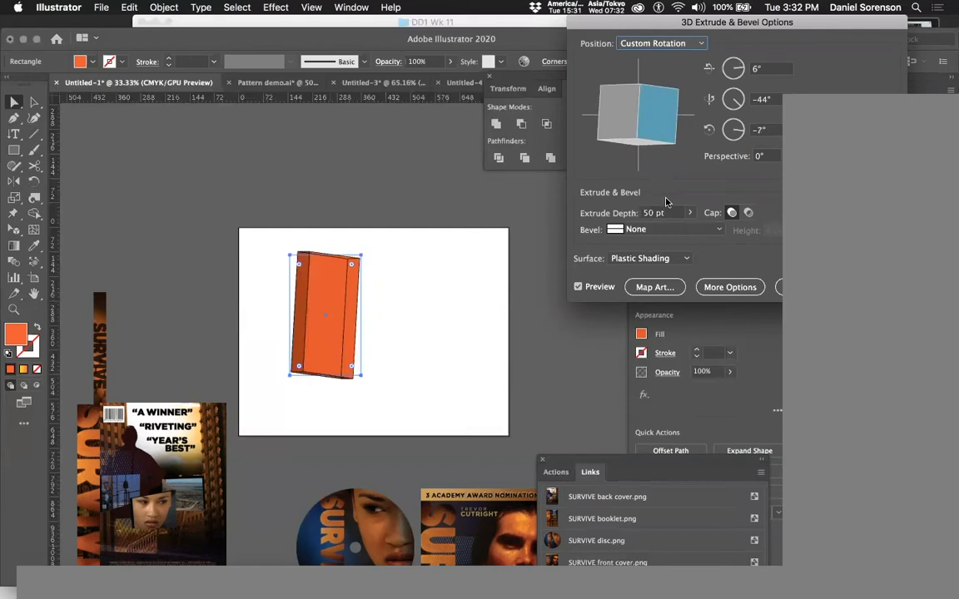
click(728, 286)
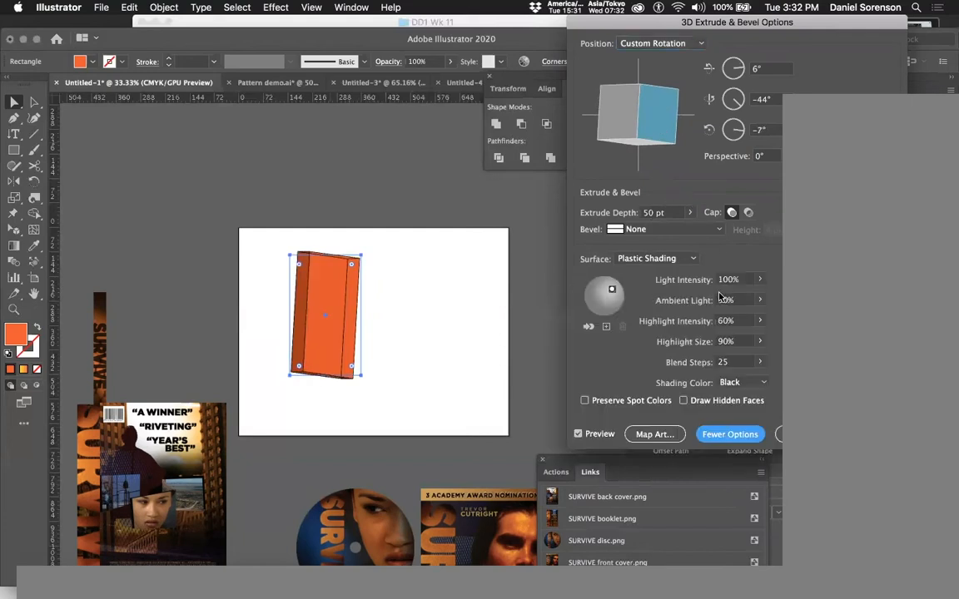
drag(612, 291, 616, 289)
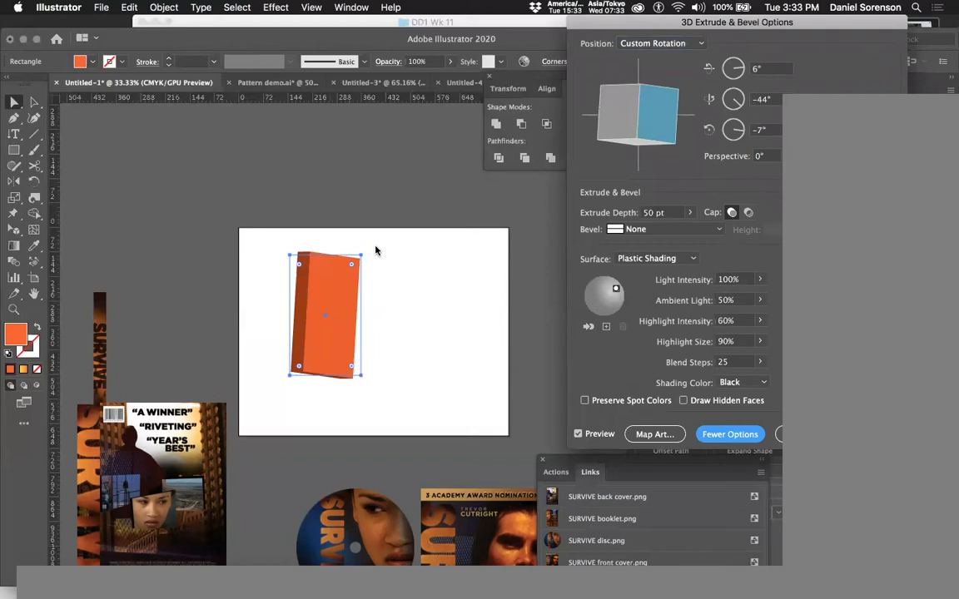
Map the FRONT COVER symbol onto surface 1 of the box, scaled down to fit the face, and accept the mapping
click(656, 434)
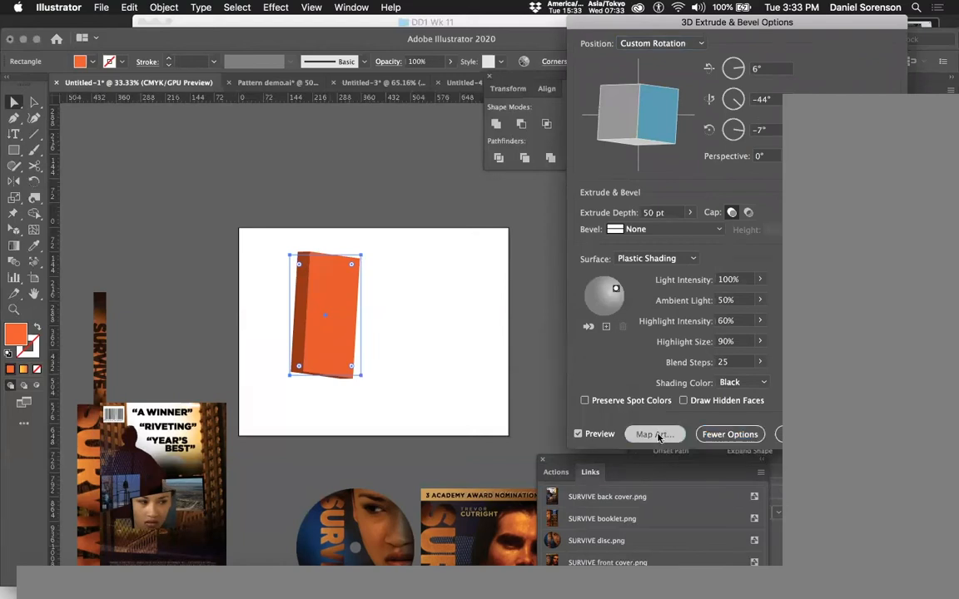
drag(657, 22, 591, 88)
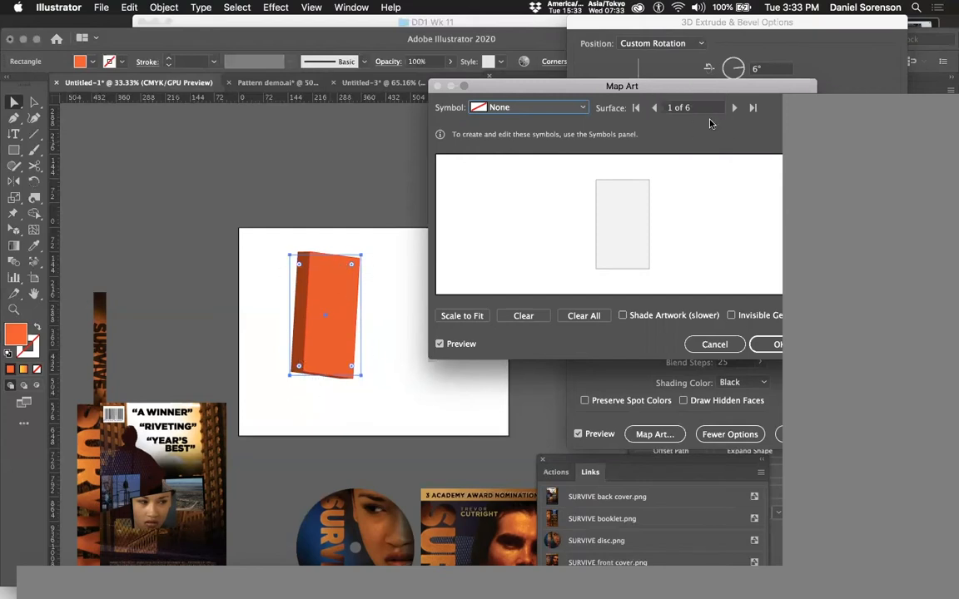
drag(616, 85, 570, 67)
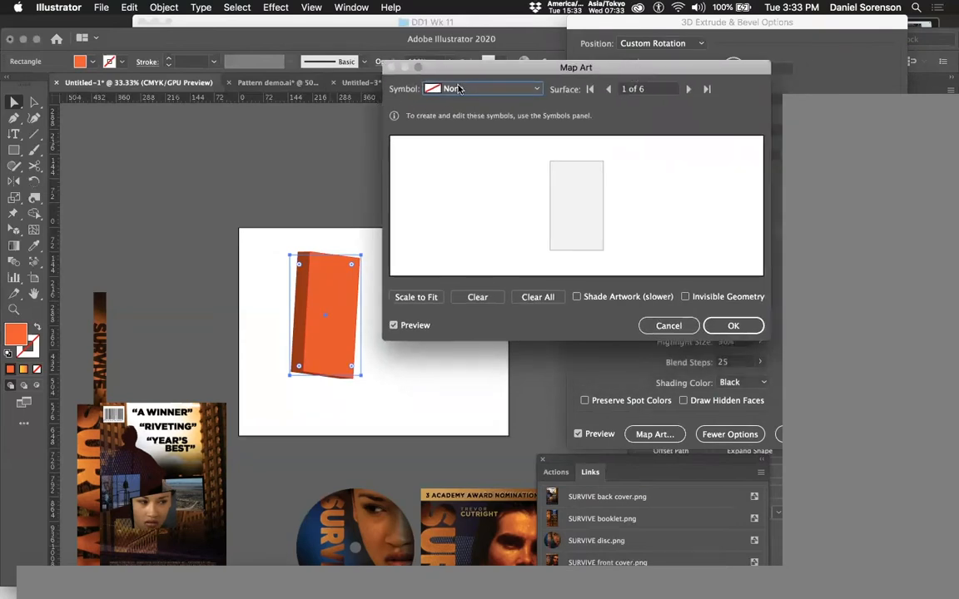
click(535, 89)
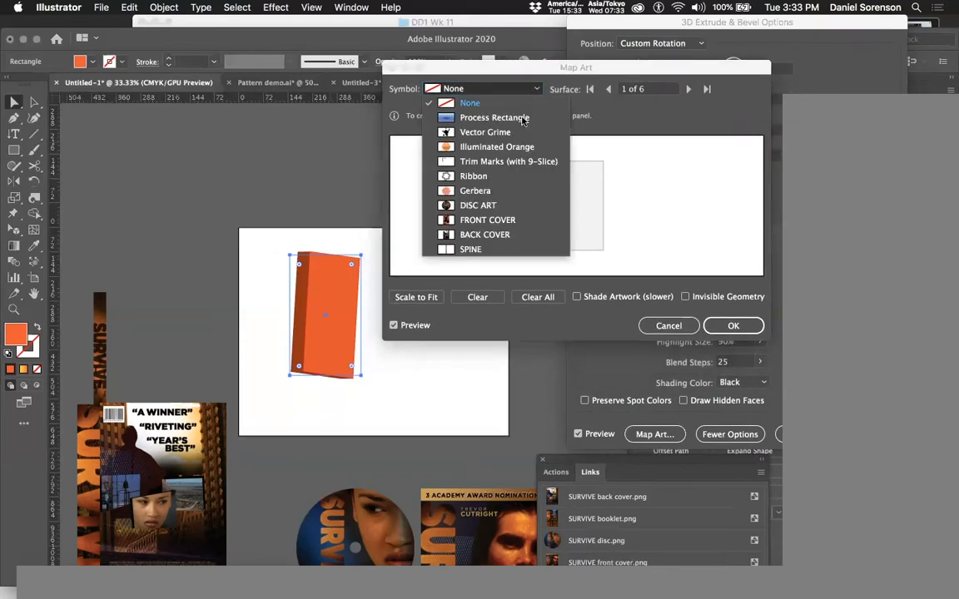
click(488, 220)
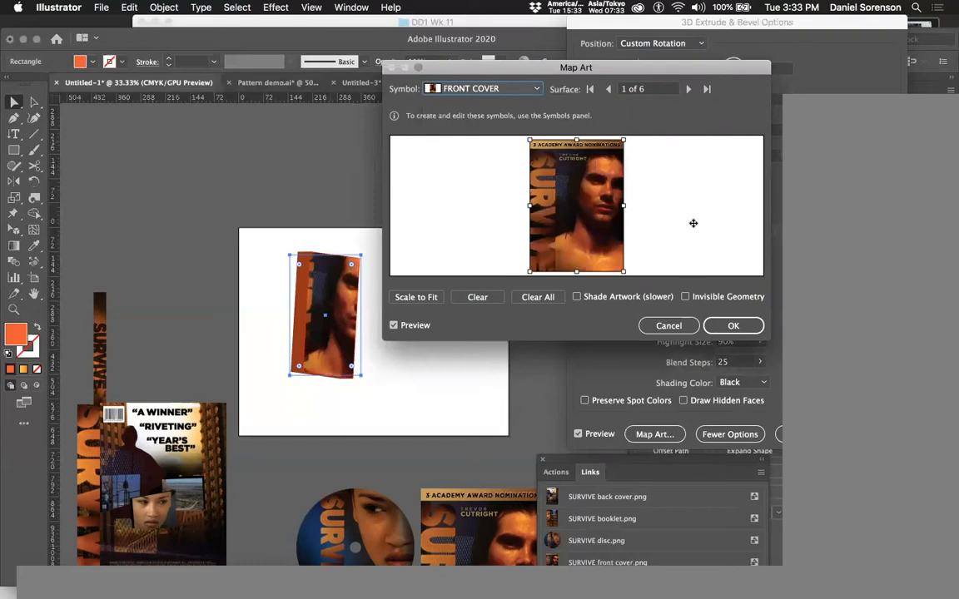
drag(624, 271, 604, 251)
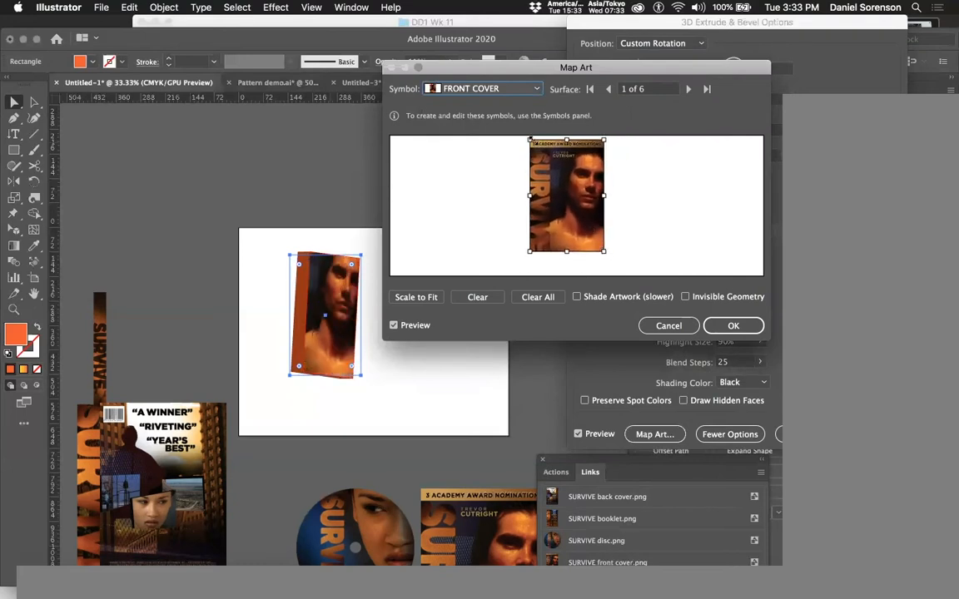
drag(529, 140, 548, 160)
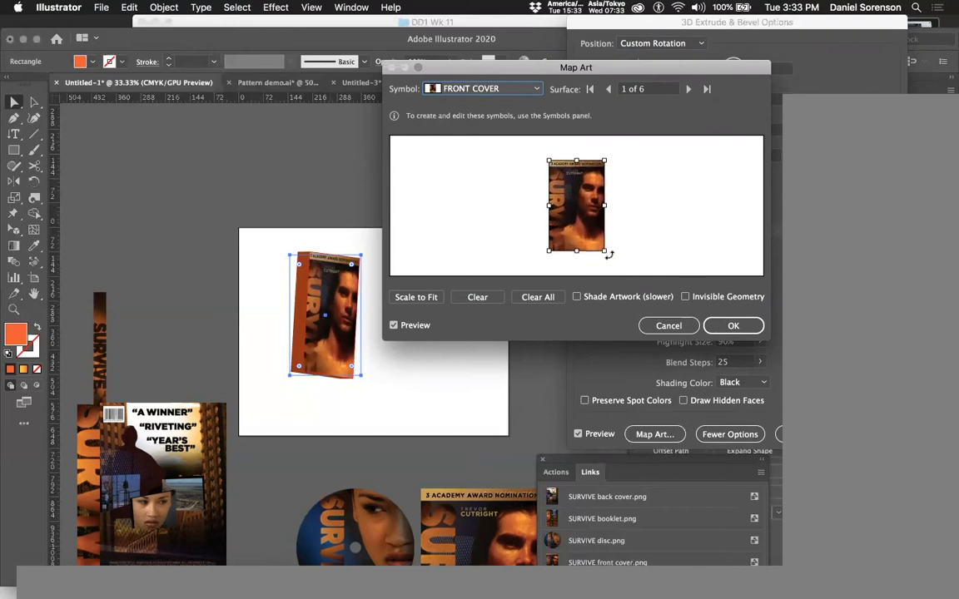
click(733, 325)
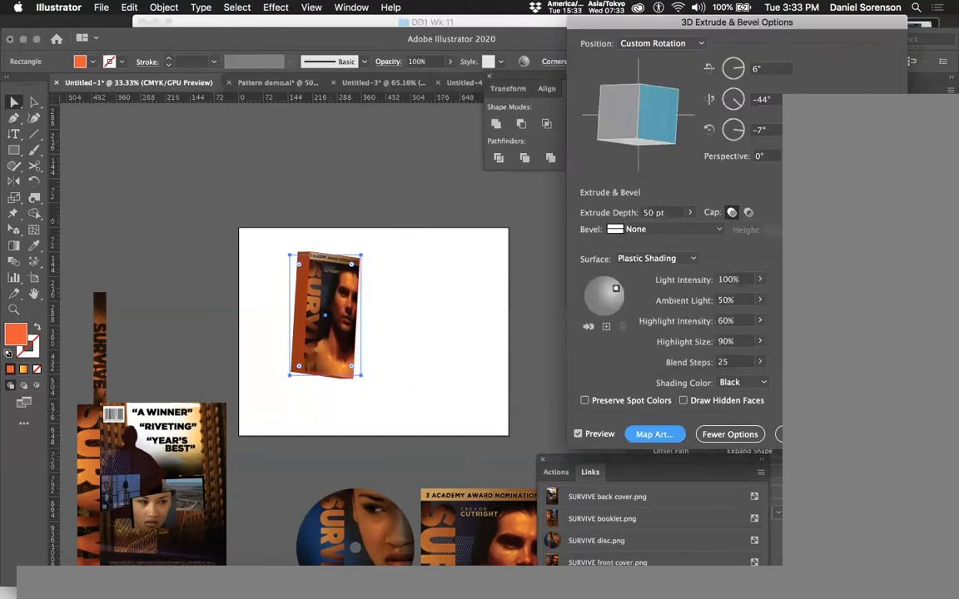
Reopen the art mapping, go through the box's surfaces and assign the SPINE symbol to surface 5 of 6
click(644, 439)
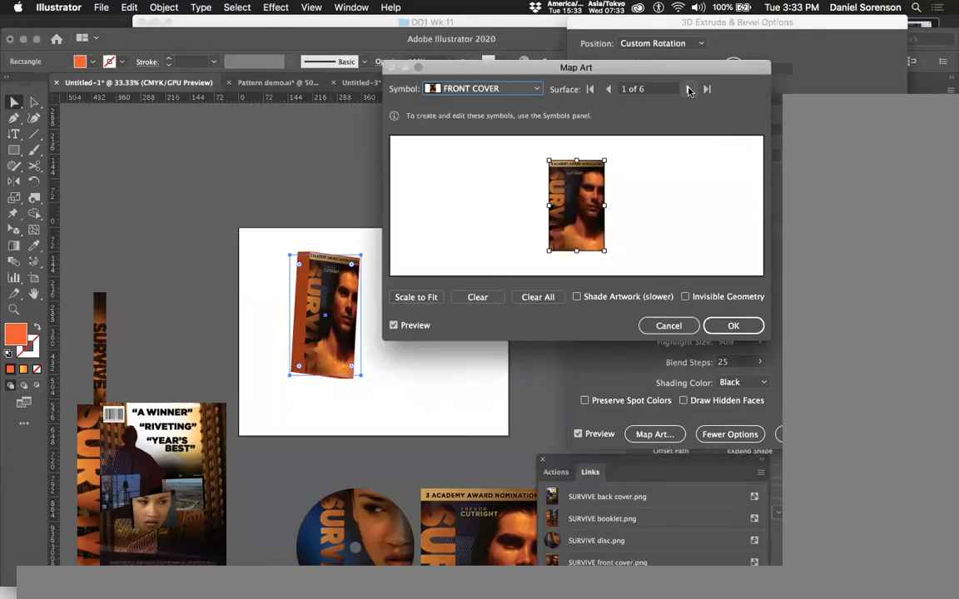
click(689, 89)
click(688, 89)
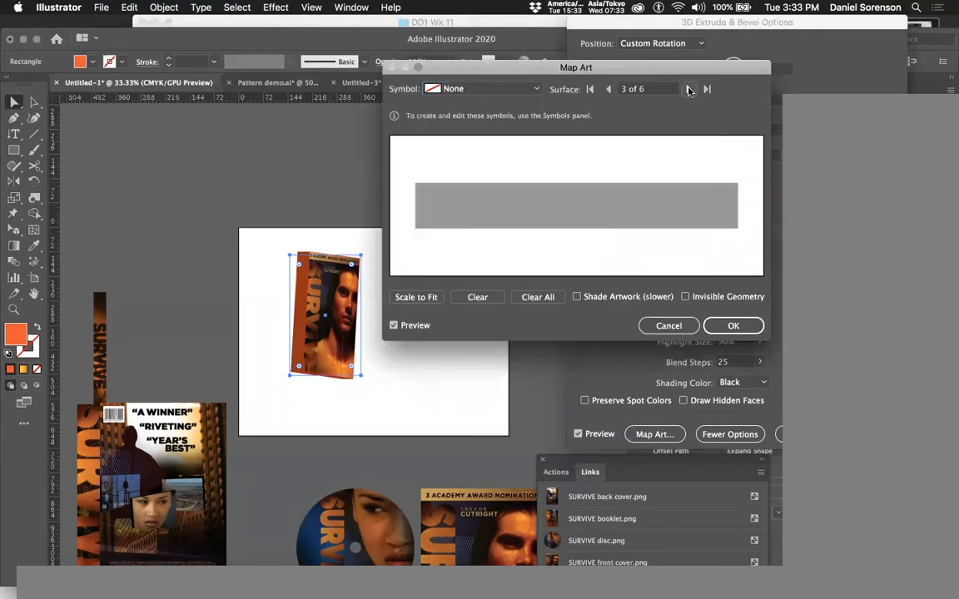
click(688, 89)
click(688, 89)
click(688, 89)
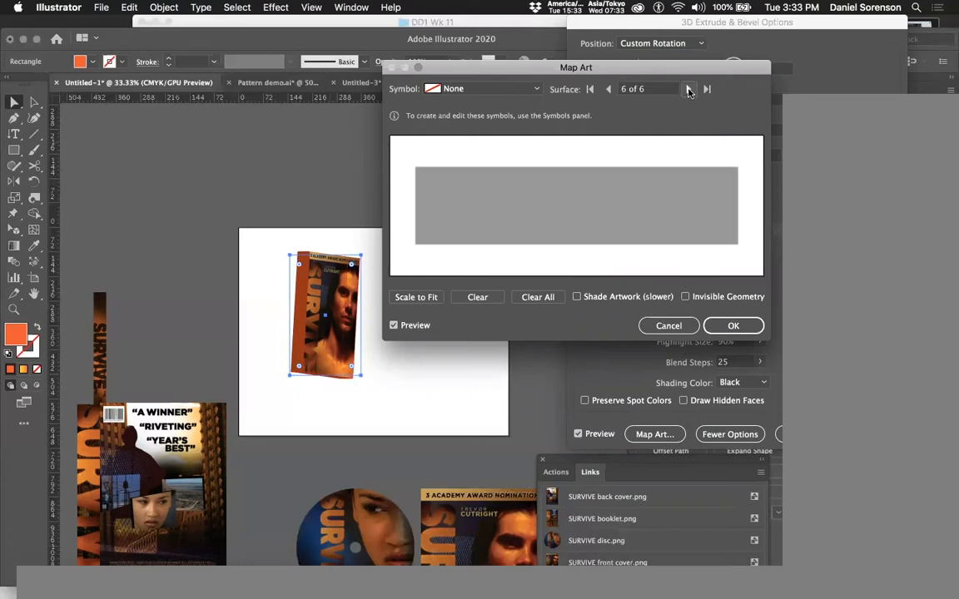
click(688, 89)
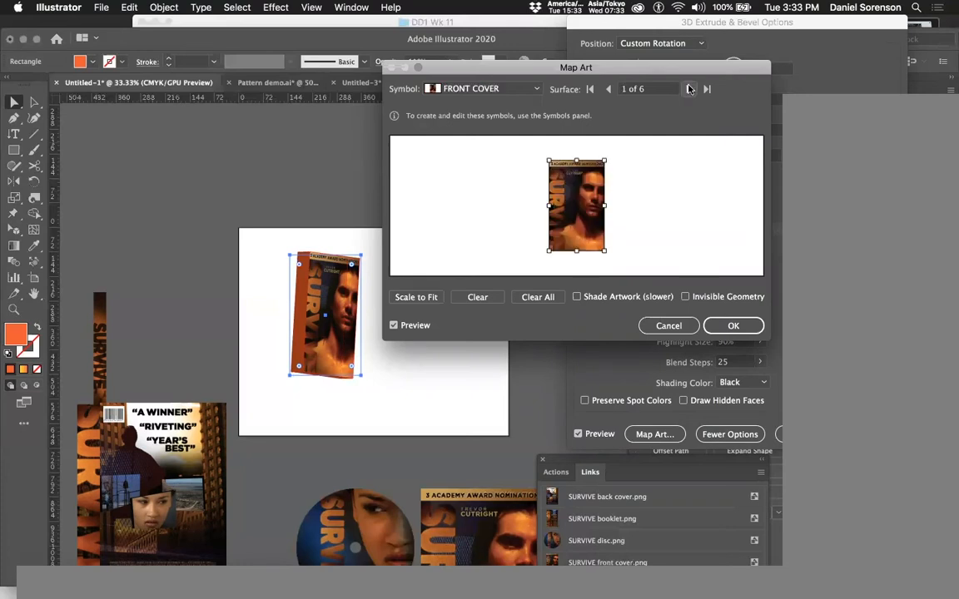
click(689, 89)
click(688, 89)
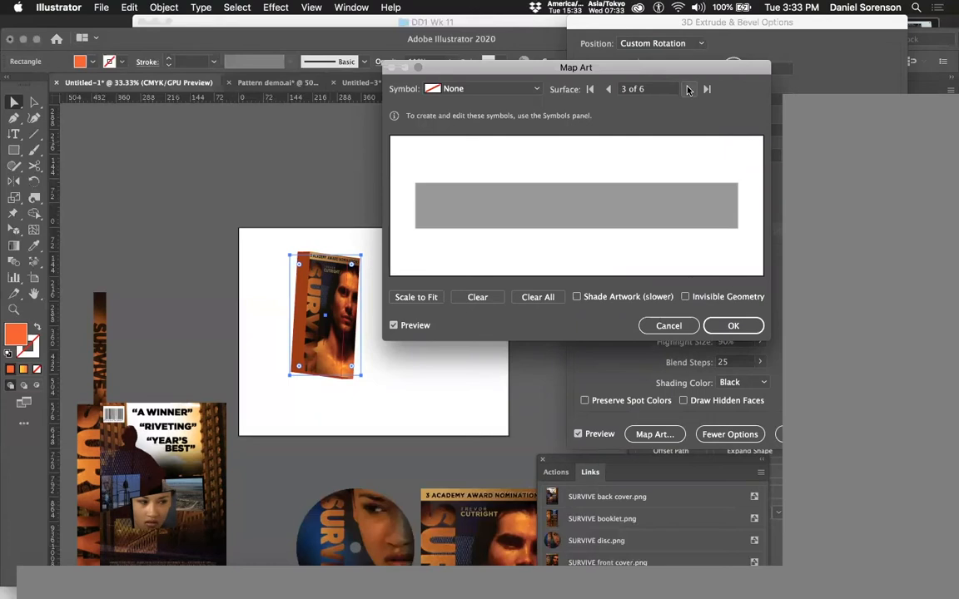
click(688, 89)
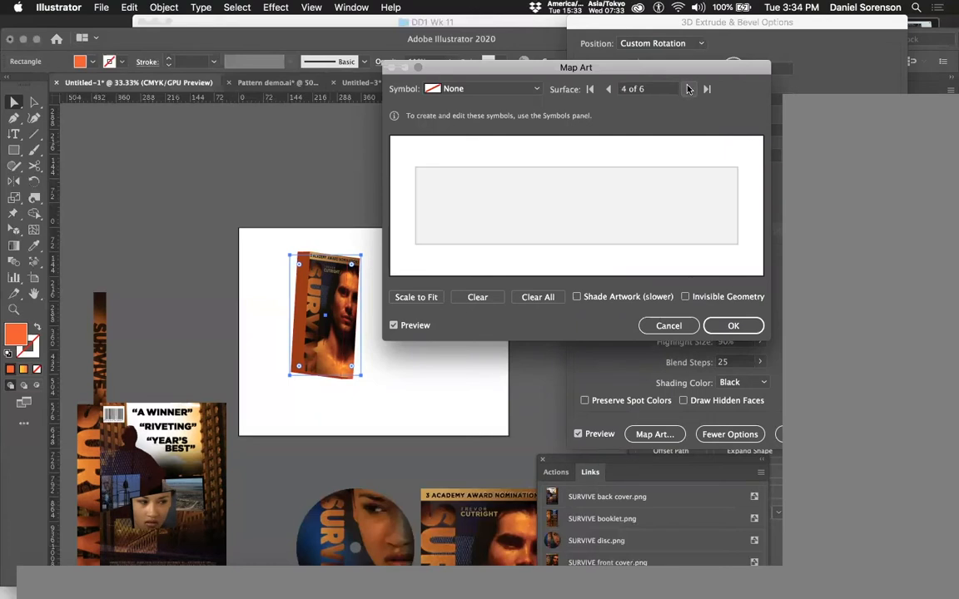
click(688, 89)
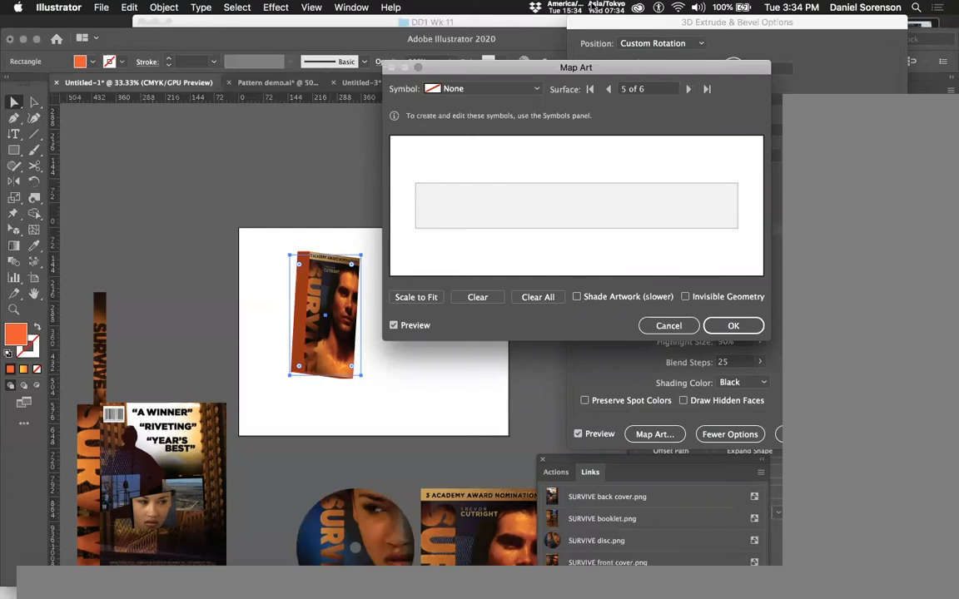
click(536, 90)
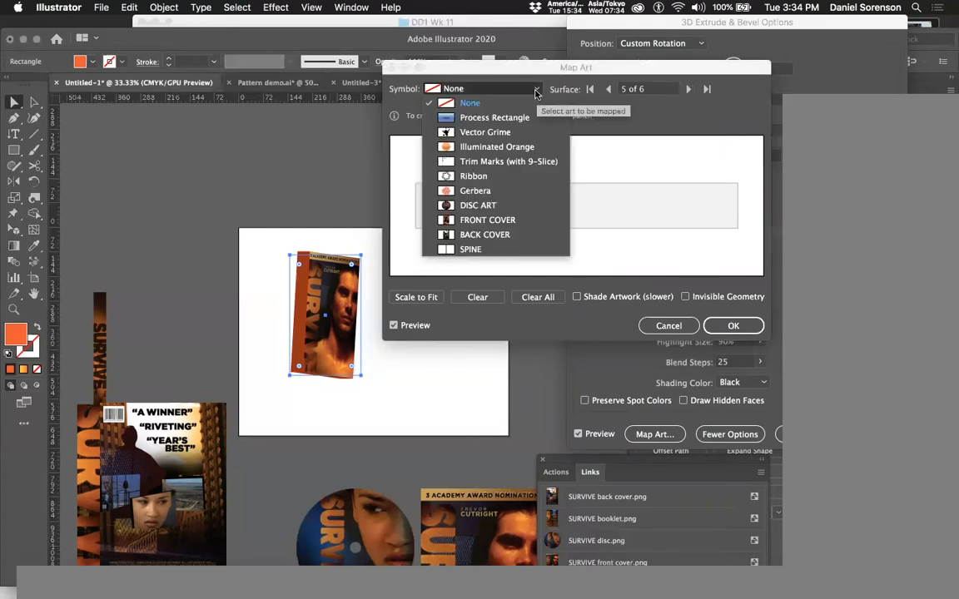
click(501, 253)
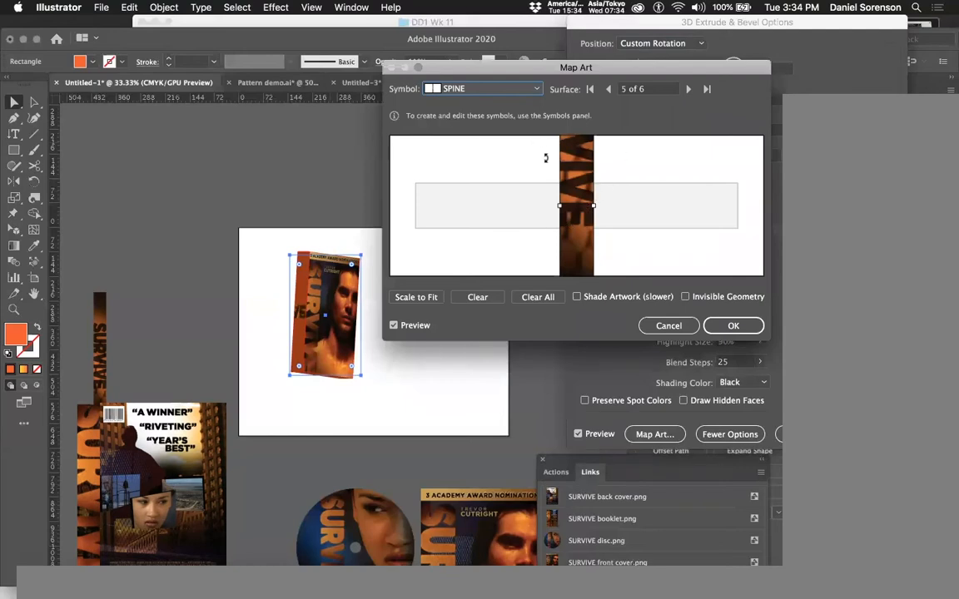
Enlarge the mapping dialog, turn the spine artwork horizontal with the DVD logo at its left end, and scale it to fill surface 5
drag(766, 341, 795, 574)
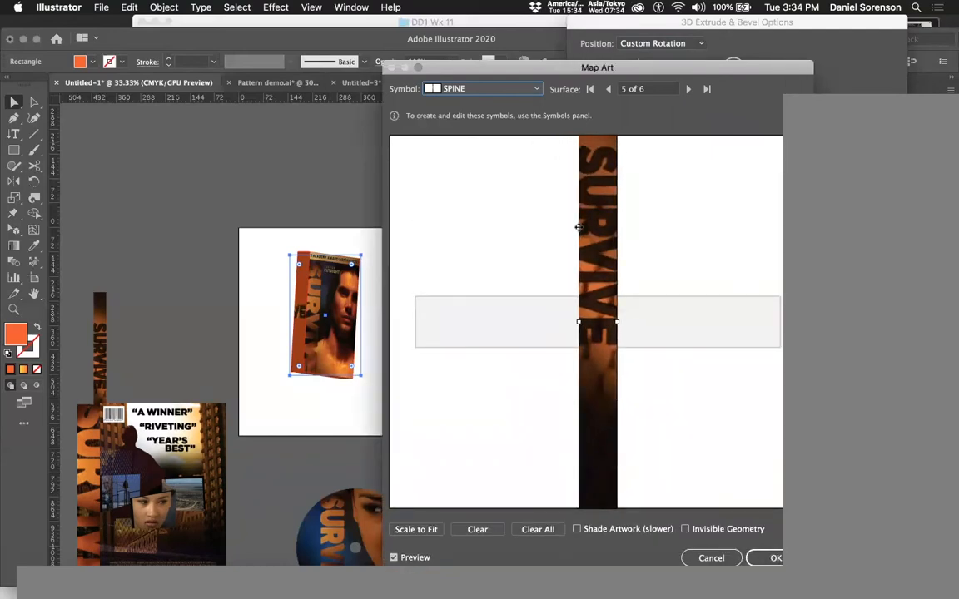
drag(623, 319, 585, 216)
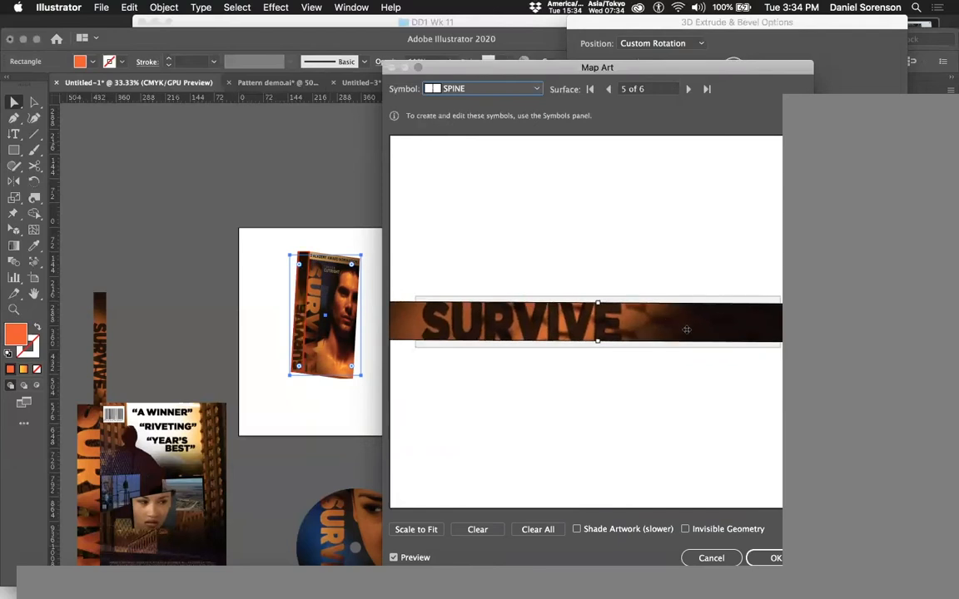
drag(684, 327, 530, 321)
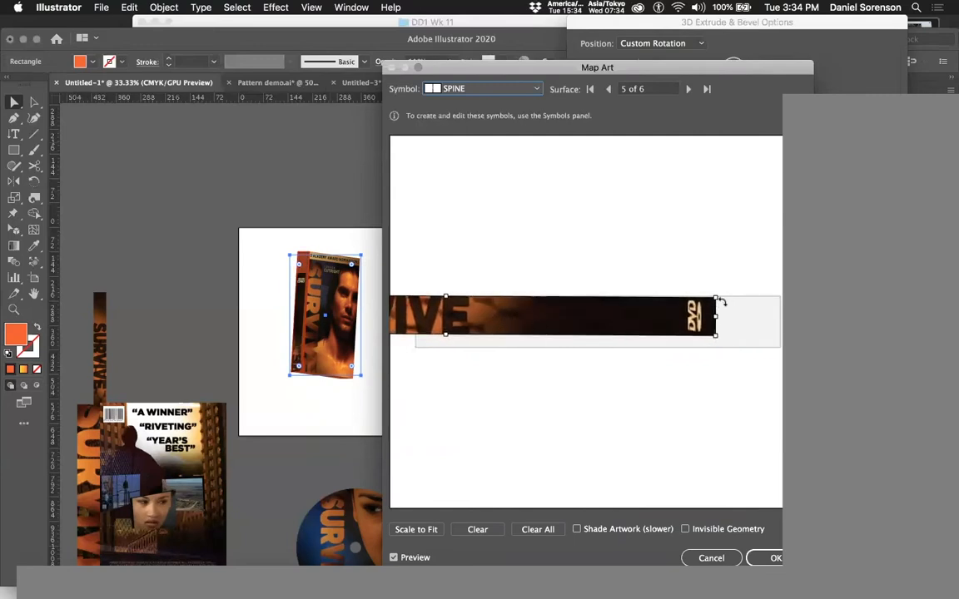
drag(717, 297, 517, 297)
drag(463, 318, 714, 319)
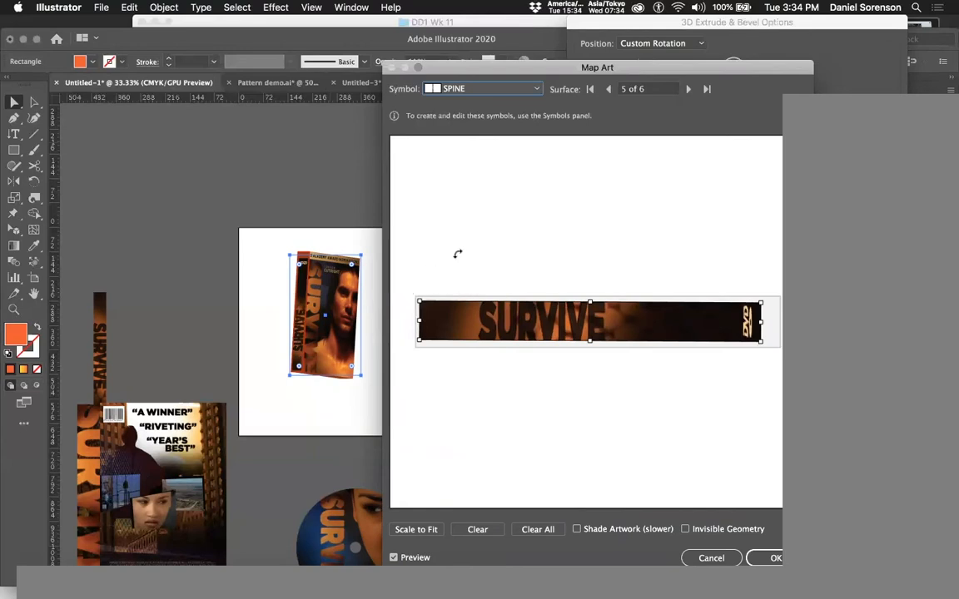
drag(415, 294, 781, 348)
drag(418, 304, 415, 297)
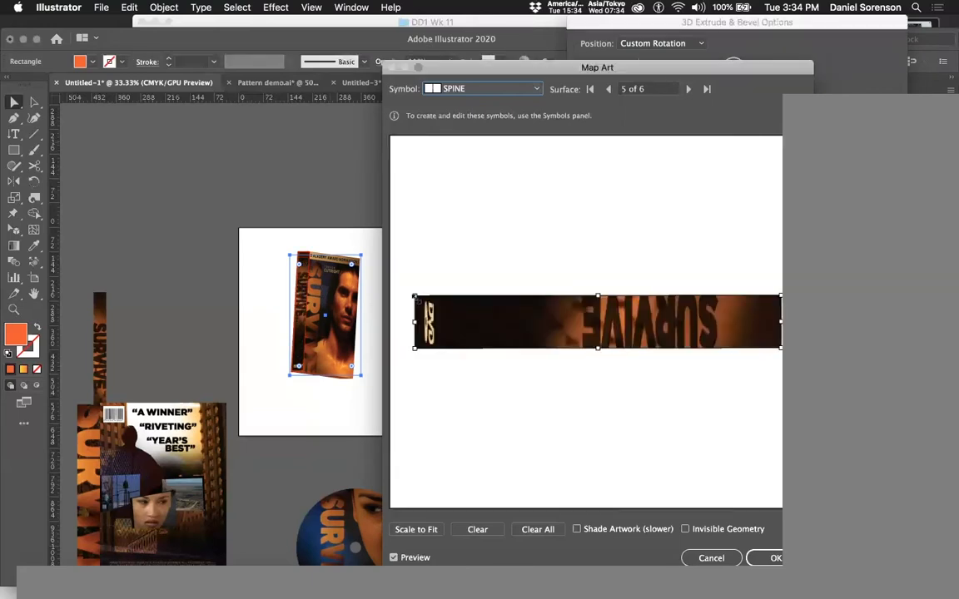
Turn the box around to 173°, -15° and -176°, and assign the BACK COVER symbol to surface 2 of 6
click(773, 557)
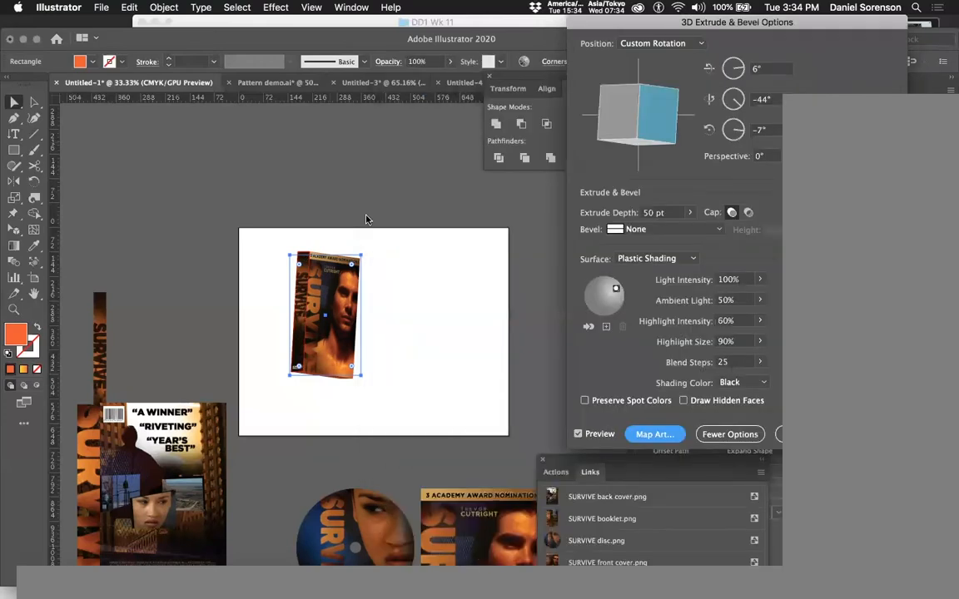
drag(607, 119, 639, 113)
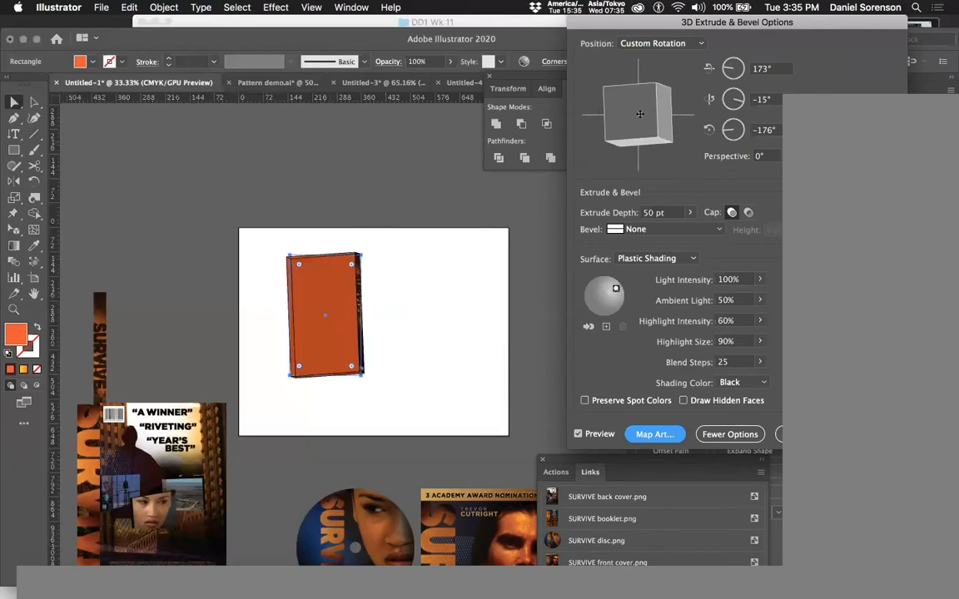
click(643, 437)
click(689, 89)
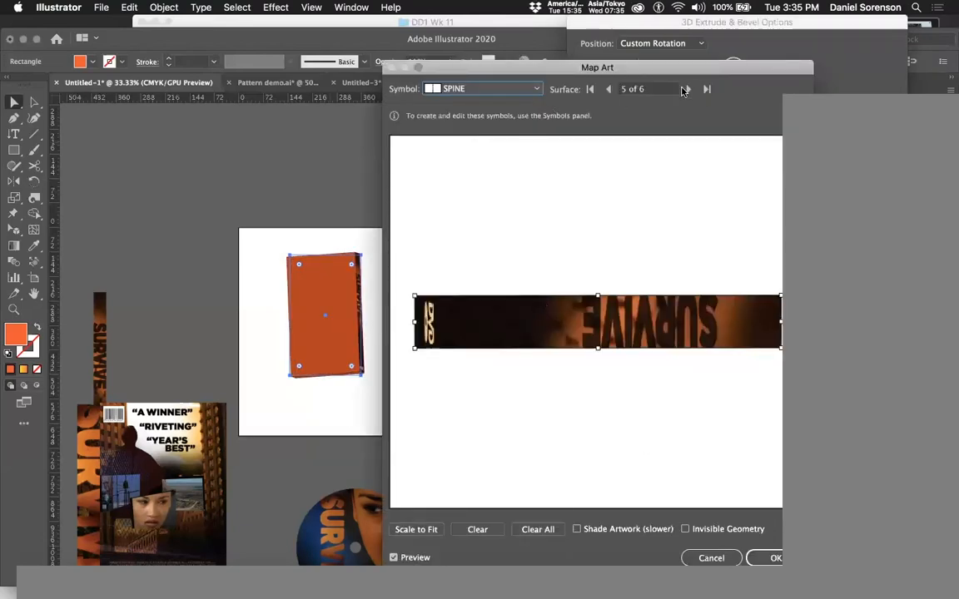
click(689, 89)
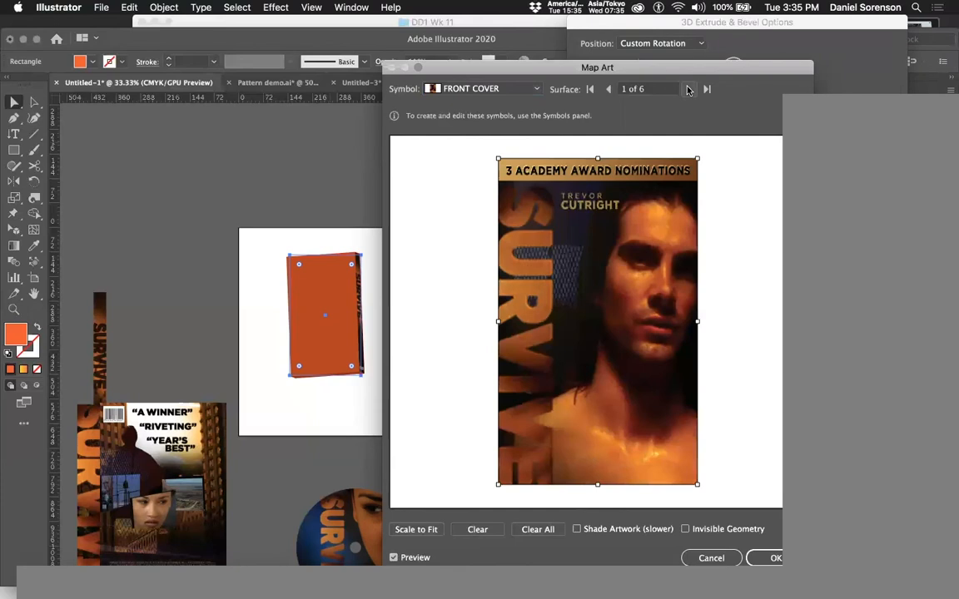
click(688, 90)
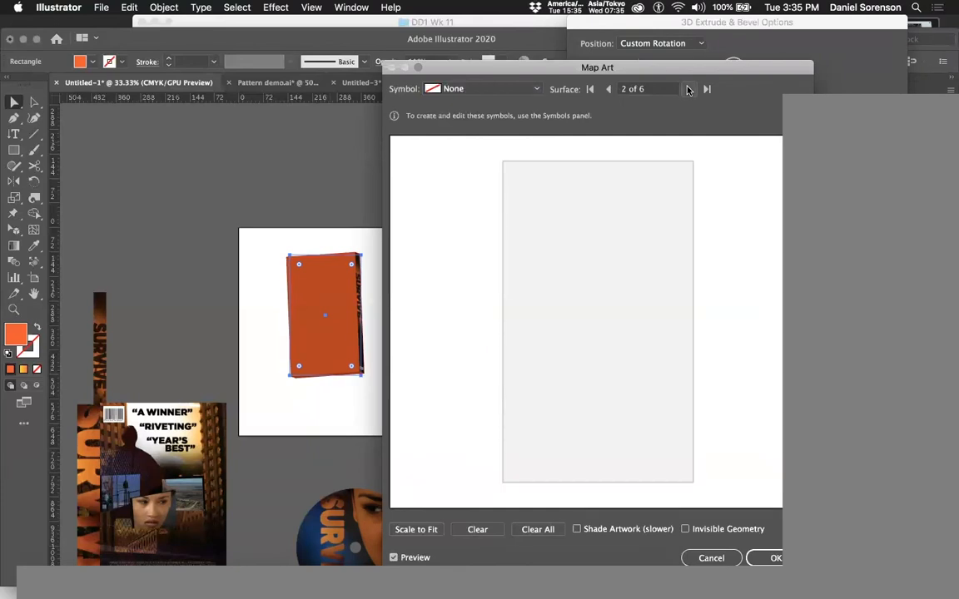
click(487, 88)
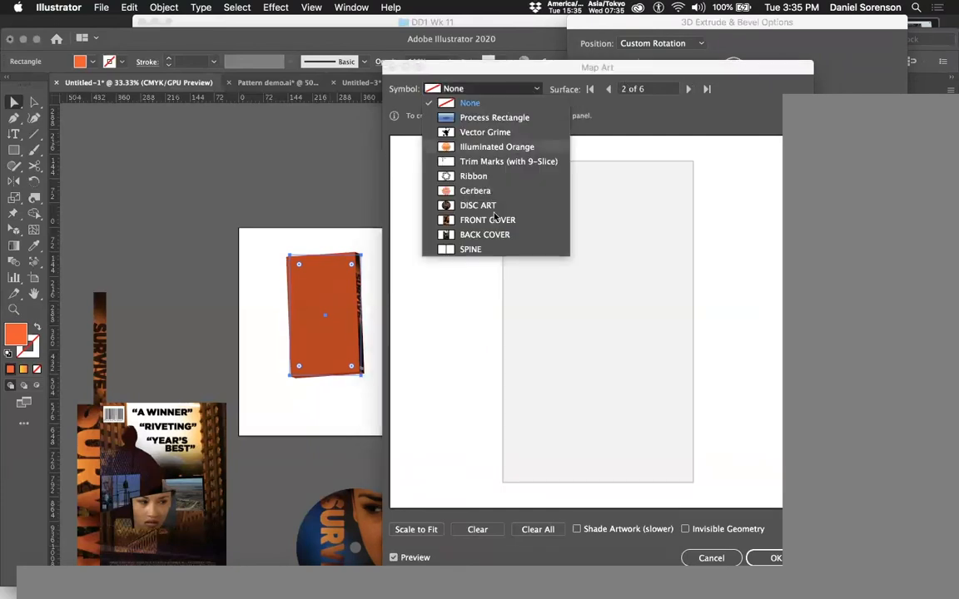
click(493, 236)
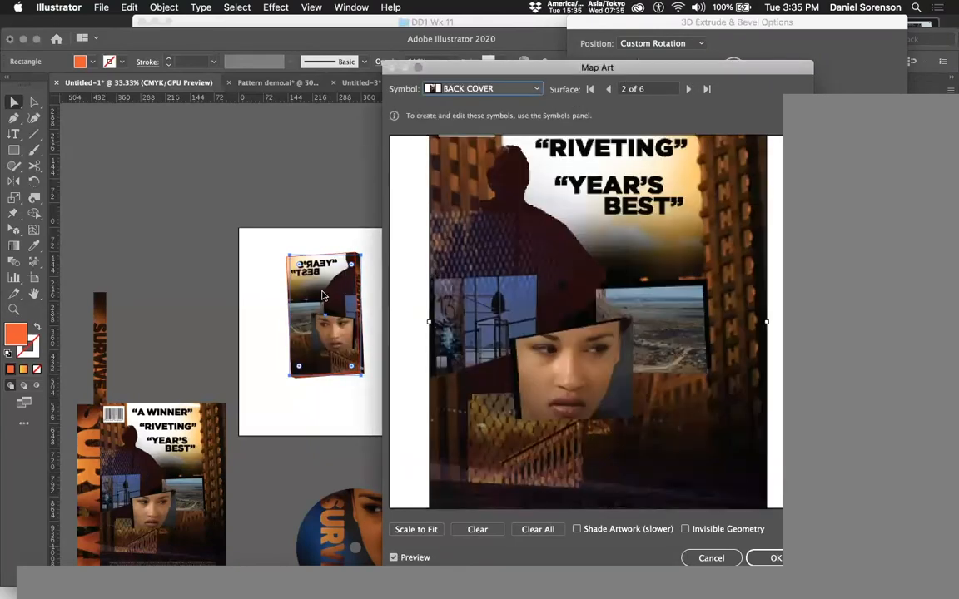
Mirror the back cover artwork horizontally, scale and position it to fill surface 2, and accept the mapping
drag(427, 321, 666, 322)
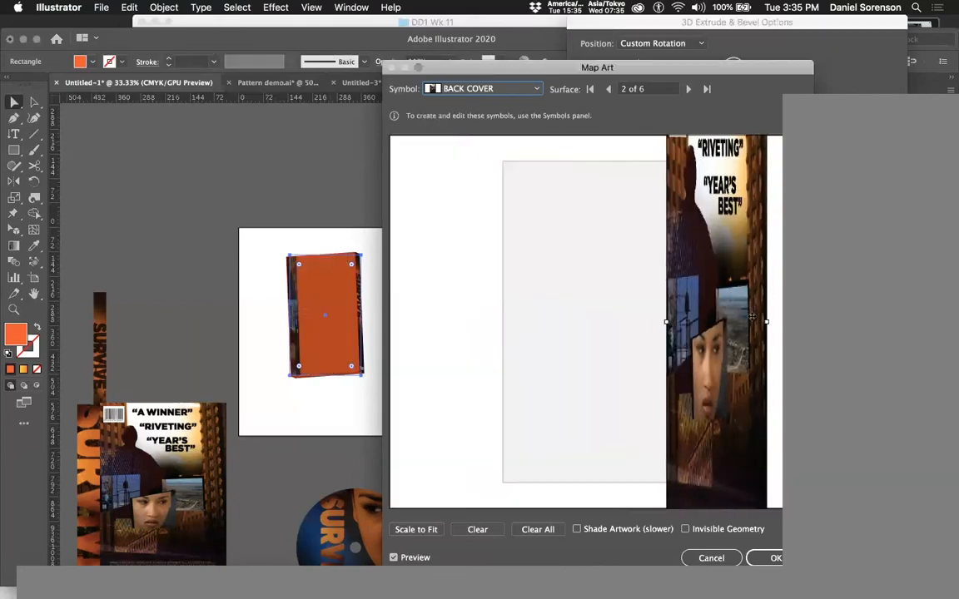
drag(769, 321, 456, 321)
drag(614, 261, 628, 346)
drag(470, 171, 496, 265)
drag(561, 314, 568, 211)
drag(594, 162, 595, 226)
drag(589, 324, 587, 257)
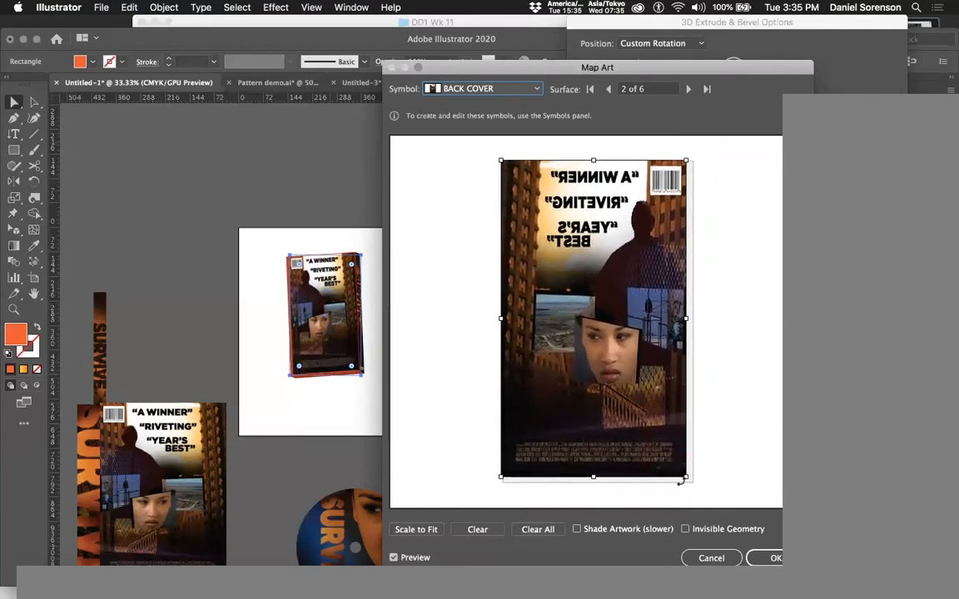
drag(688, 478, 694, 481)
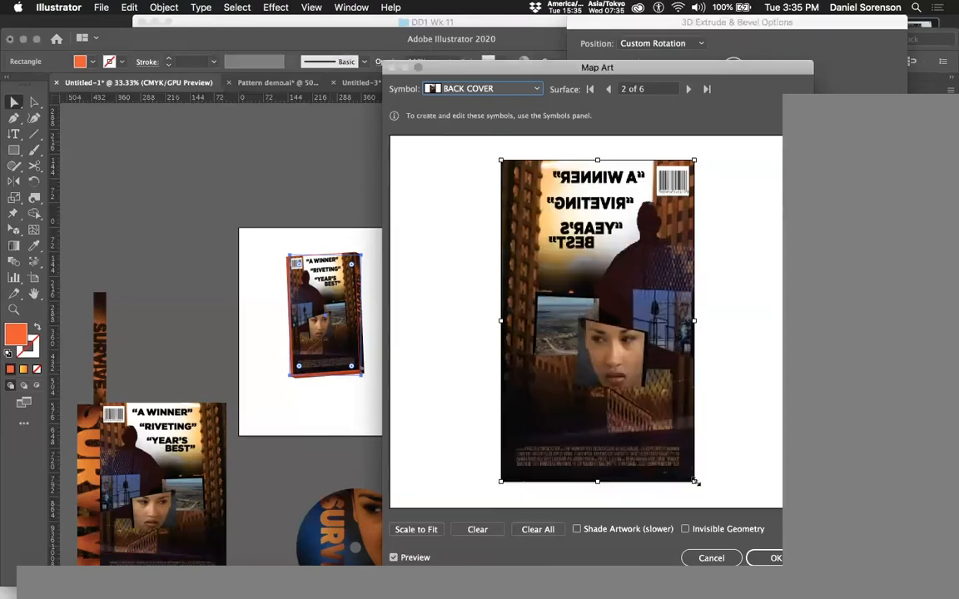
key(Return)
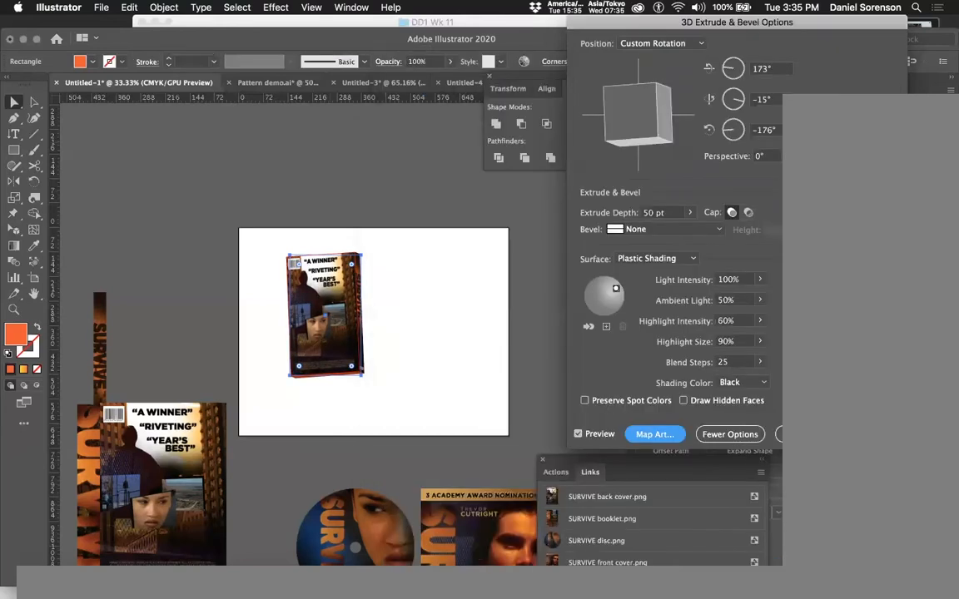
Rotate the box to 13°, -45° and -7° so its front faces forward, and discard the 3D Extrude & Bevel settings
drag(638, 124, 673, 114)
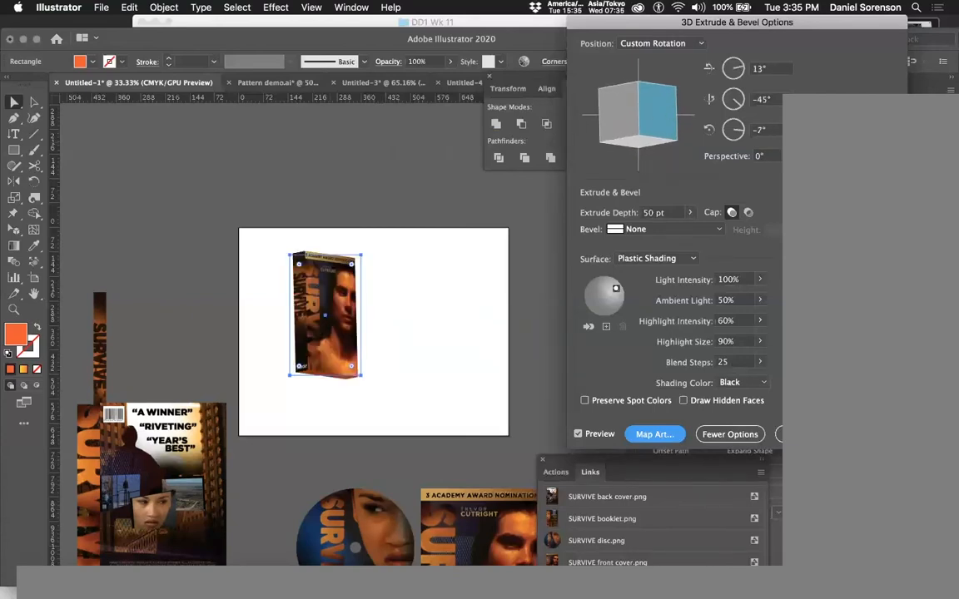
click(780, 433)
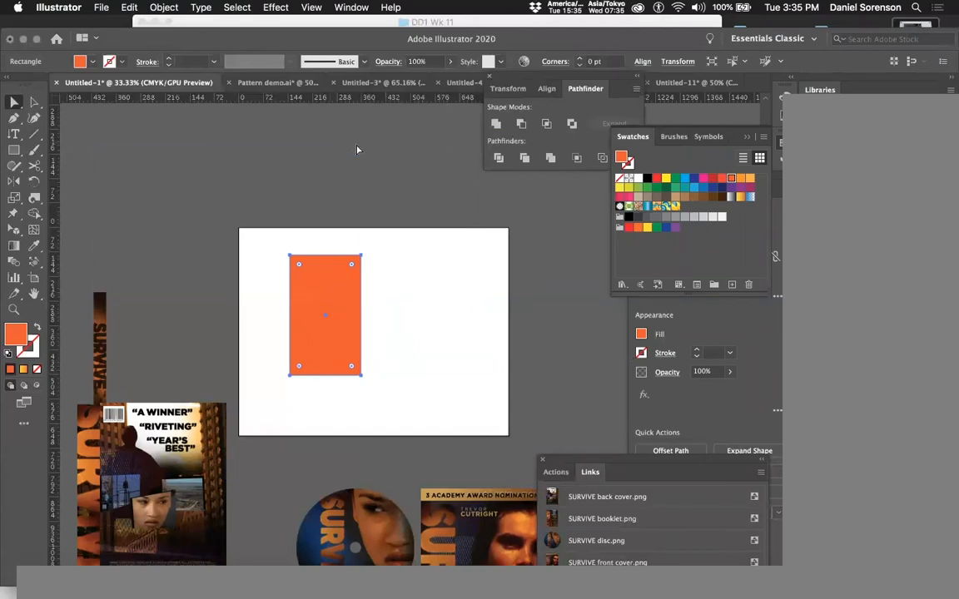
Apply 3D Extrude & Bevel to the orange rectangle with the Off-Axis Front position and a 50 pt extrude depth
drag(348, 39, 330, 26)
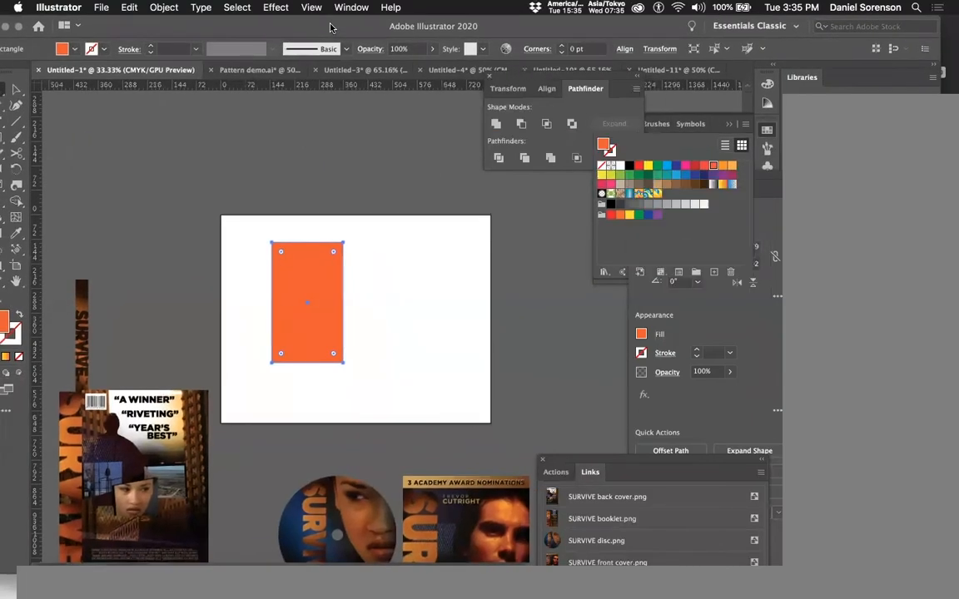
click(280, 9)
mouse_move(287, 90)
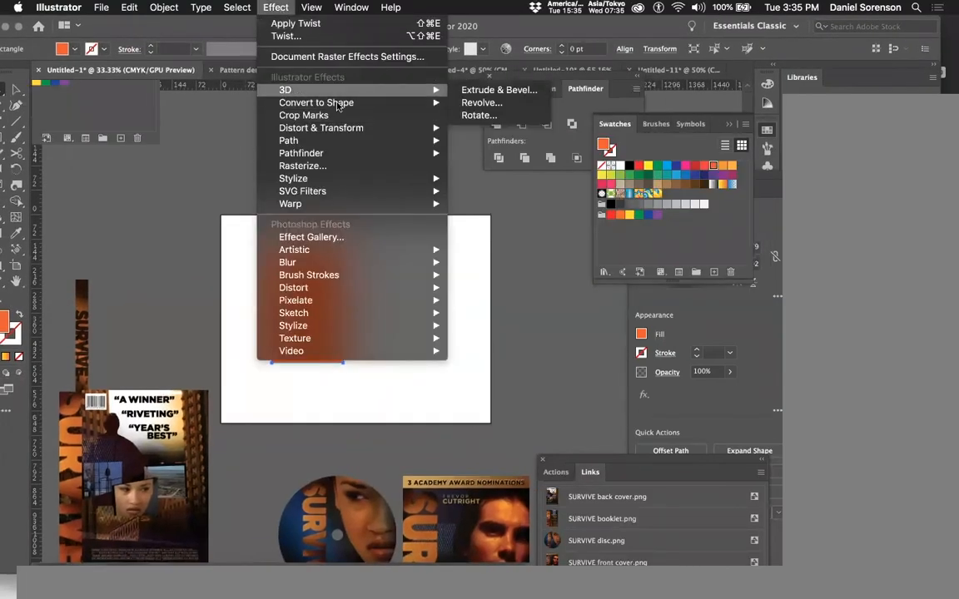
click(498, 89)
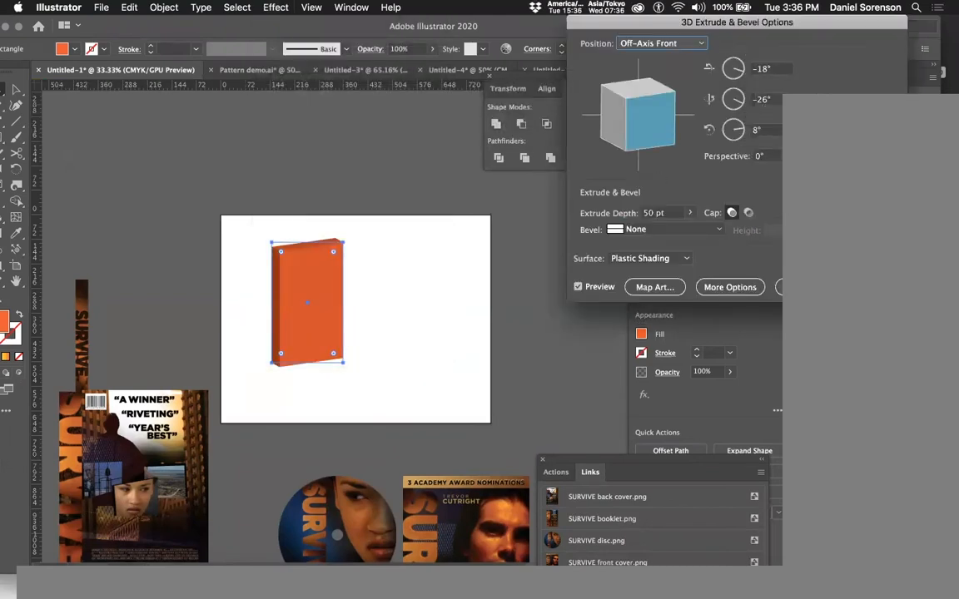
drag(781, 26, 662, 26)
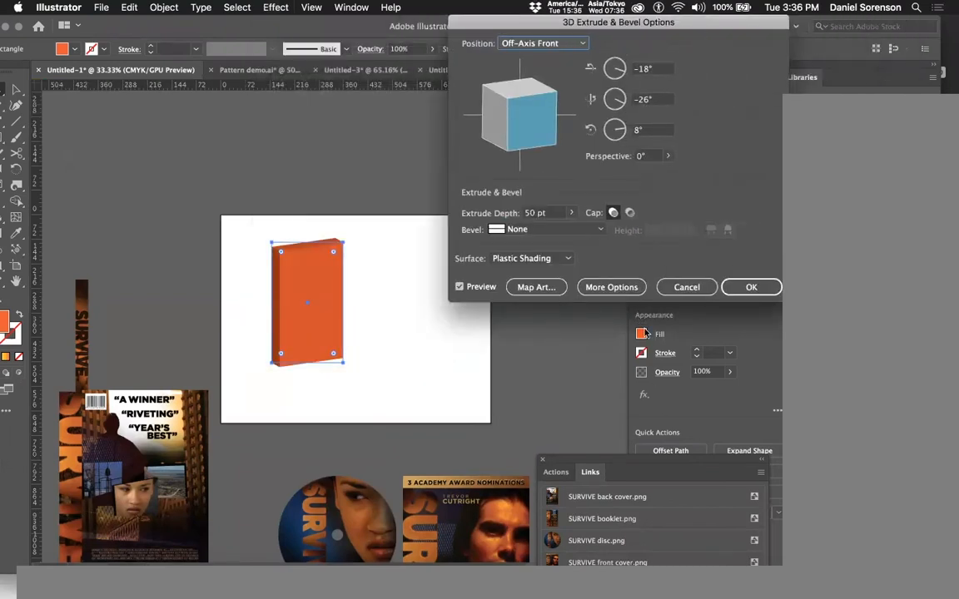
click(737, 288)
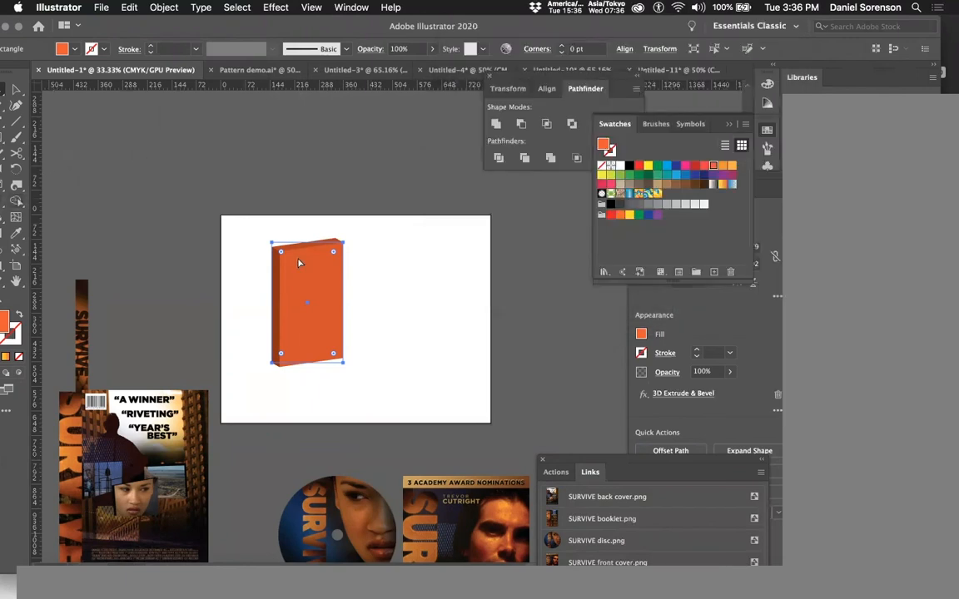
Draw an orange circle beside the extruded box, overlapping the artboard's right edge
double_click(154, 24)
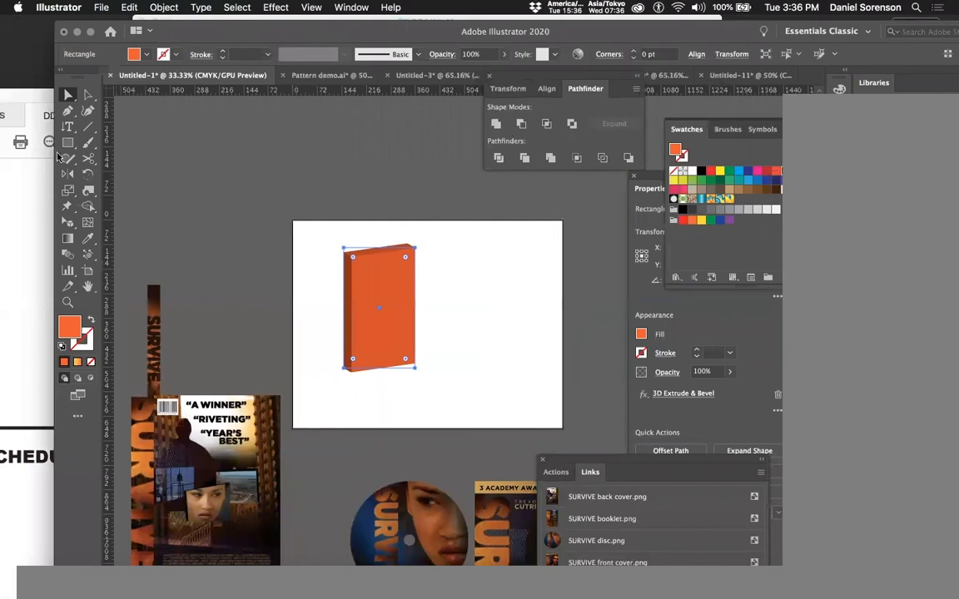
drag(66, 146, 118, 174)
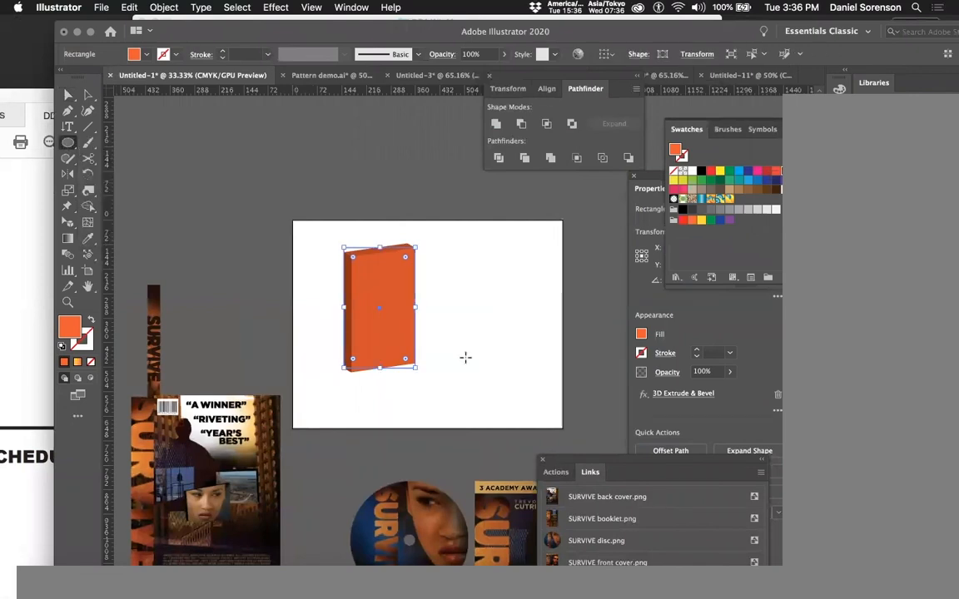
mouse_move(490, 308)
mouse_down()
mouse_move(509, 364)
mouse_move(571, 387)
mouse_up()
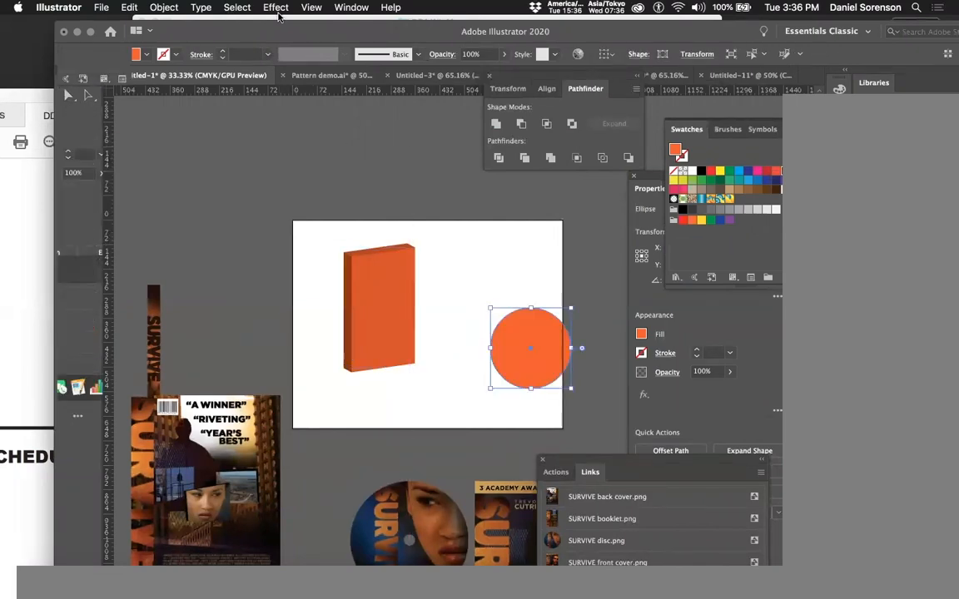
Start 3D Extrude & Bevel on the orange circle and set its extrude depth to 4 pt
click(275, 6)
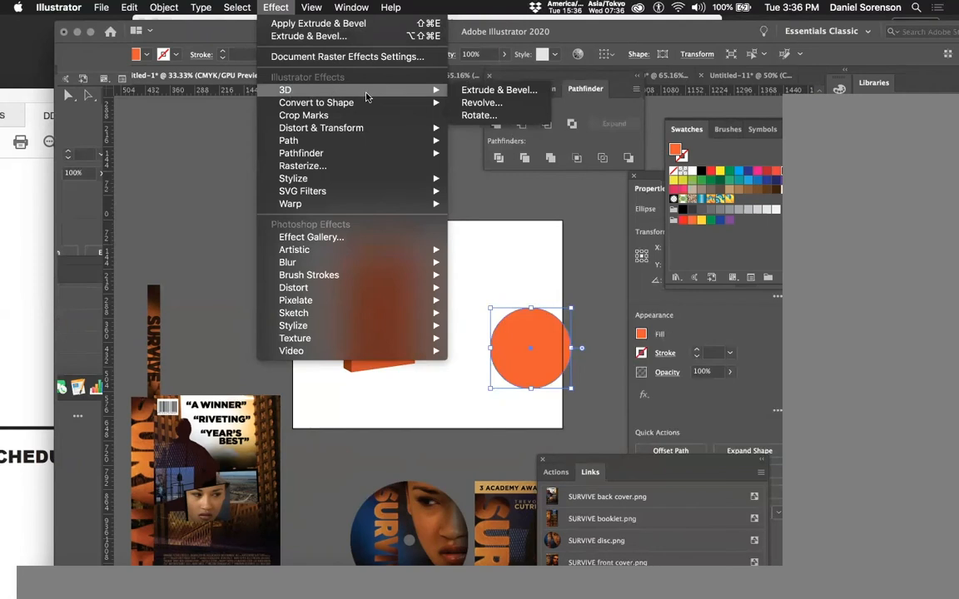
click(479, 90)
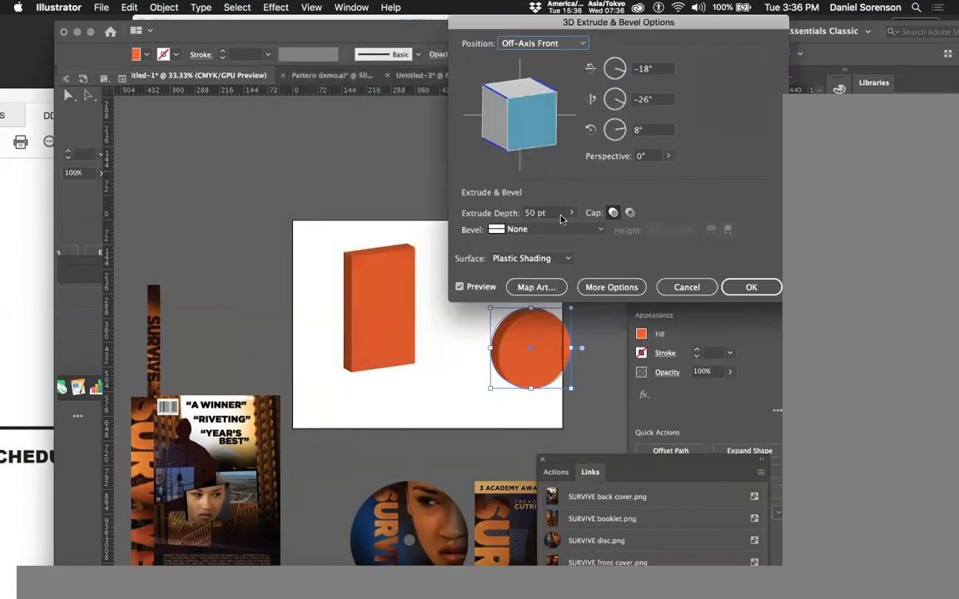
click(527, 231)
drag(522, 232, 526, 215)
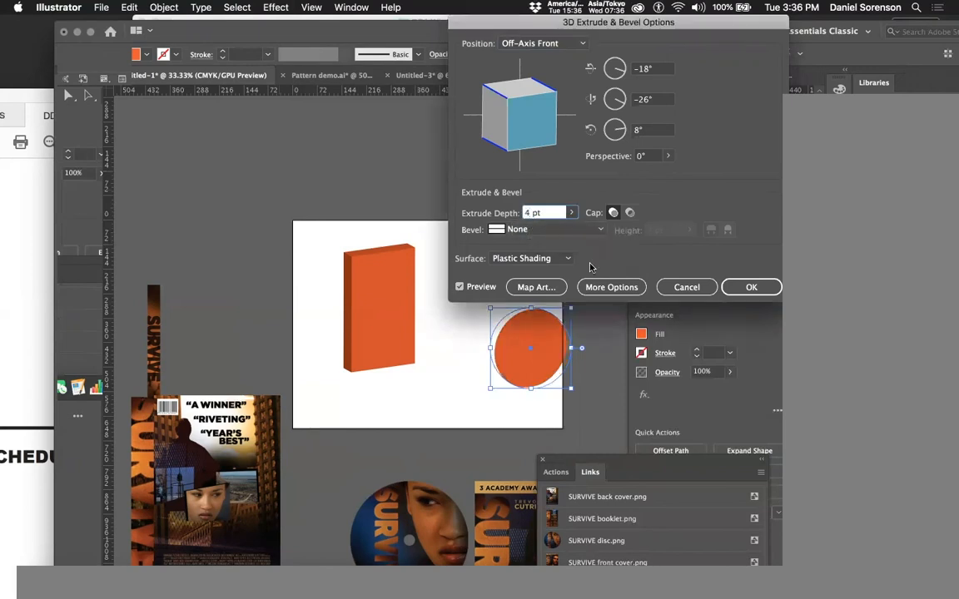
Map the DISC ART symbol onto surface 1 of 3, scaled down to fit the circle, and accept the mapping and effect
click(537, 288)
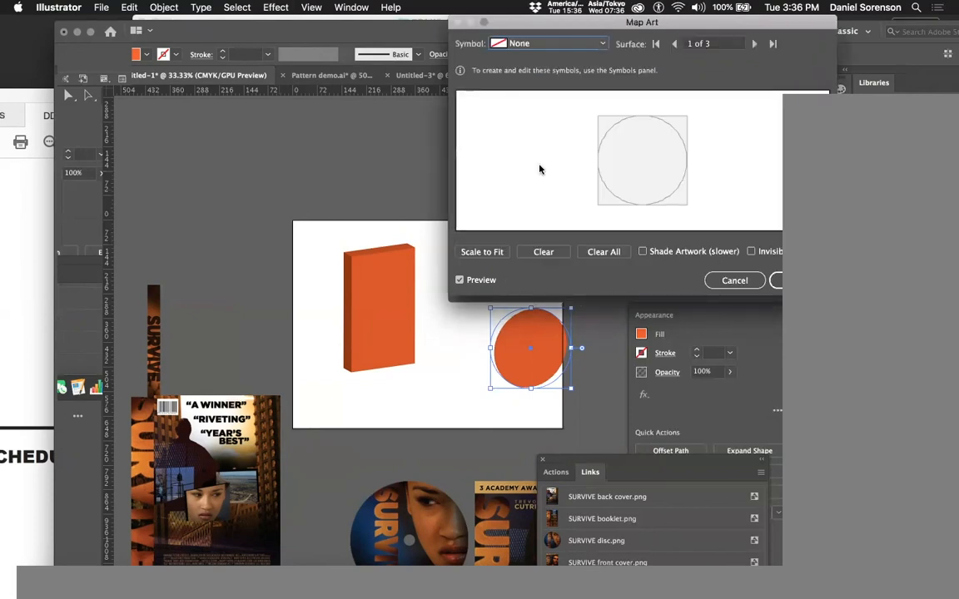
click(603, 46)
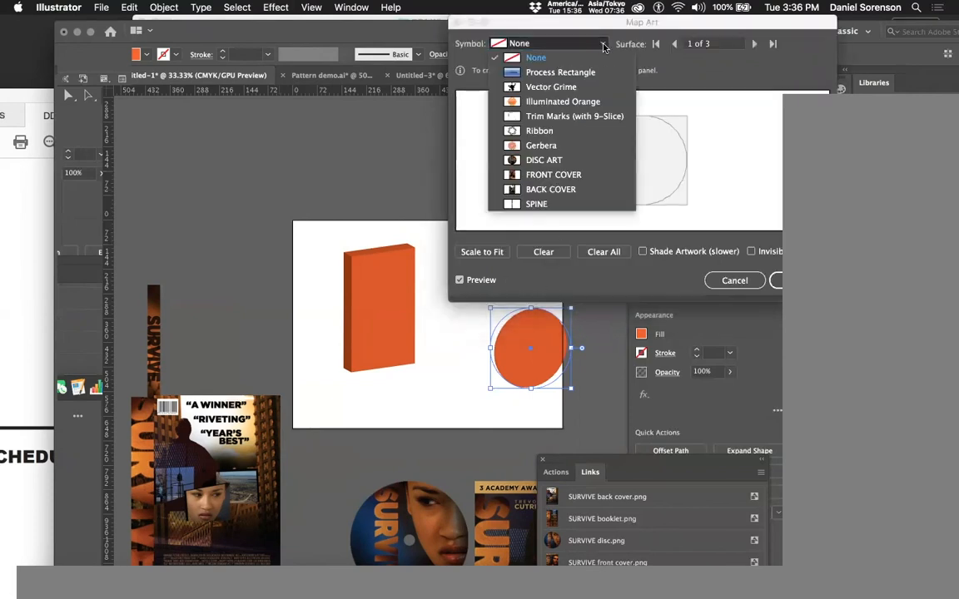
click(516, 157)
drag(706, 225, 690, 204)
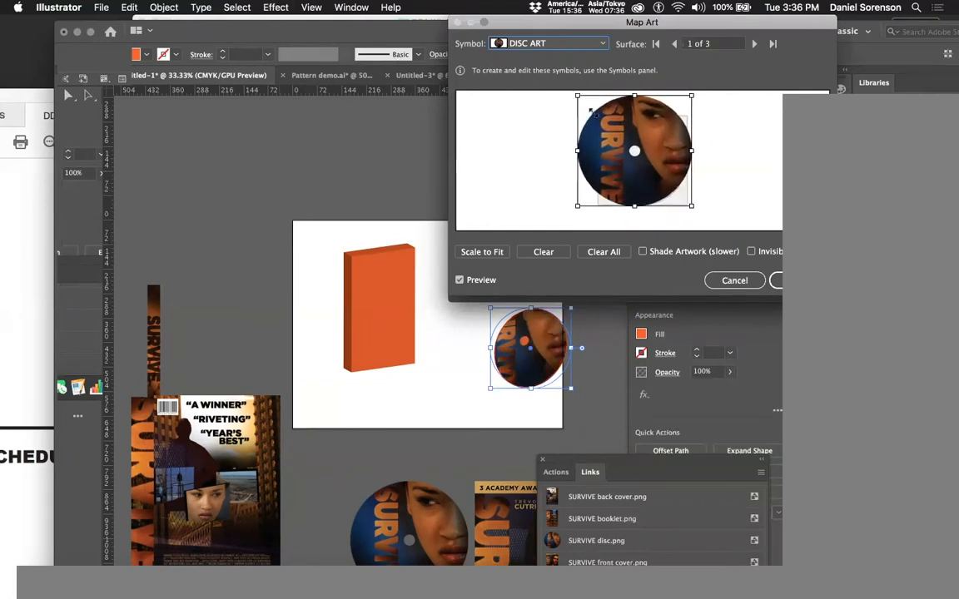
drag(591, 109, 610, 129)
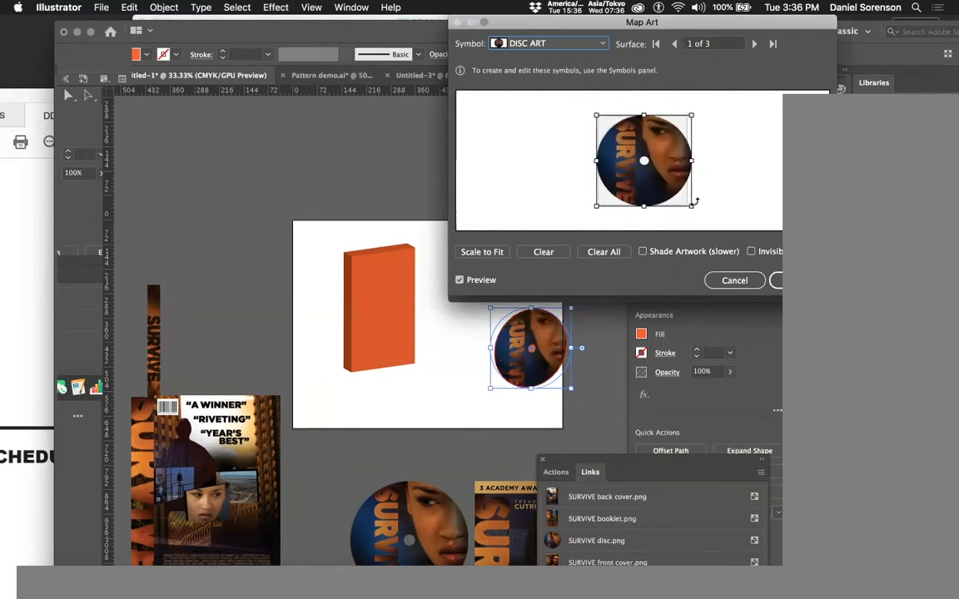
drag(691, 206, 689, 203)
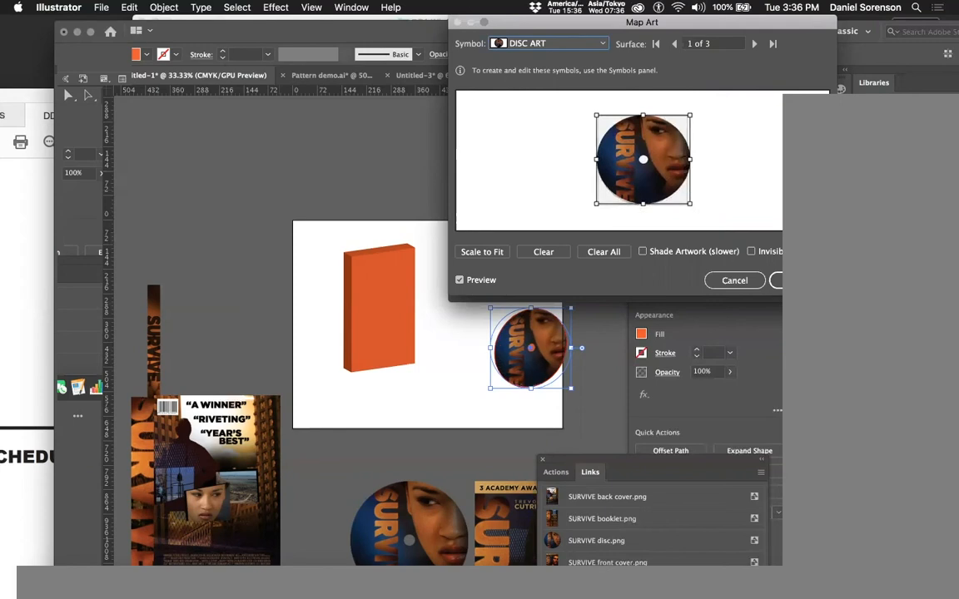
click(776, 280)
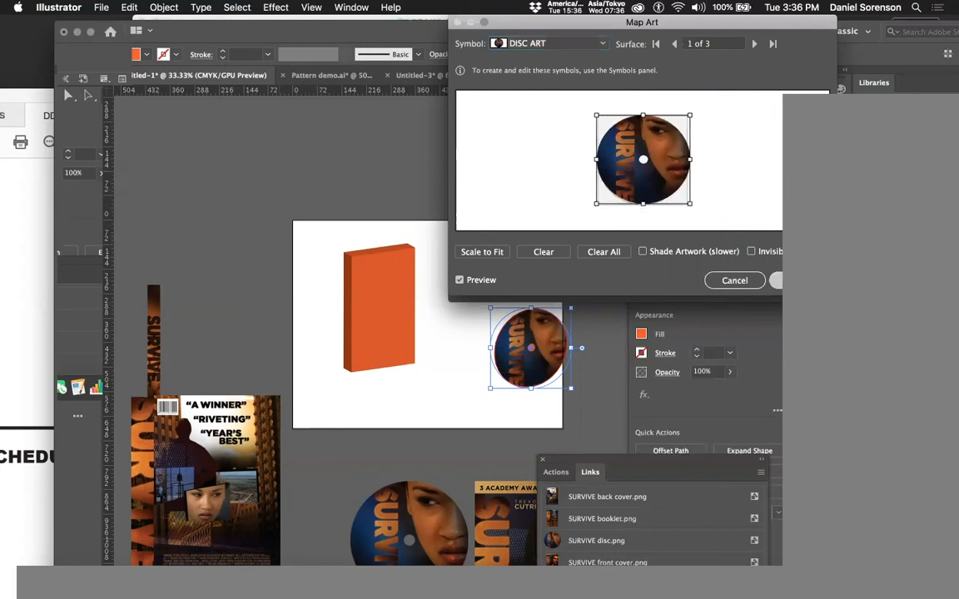
click(733, 286)
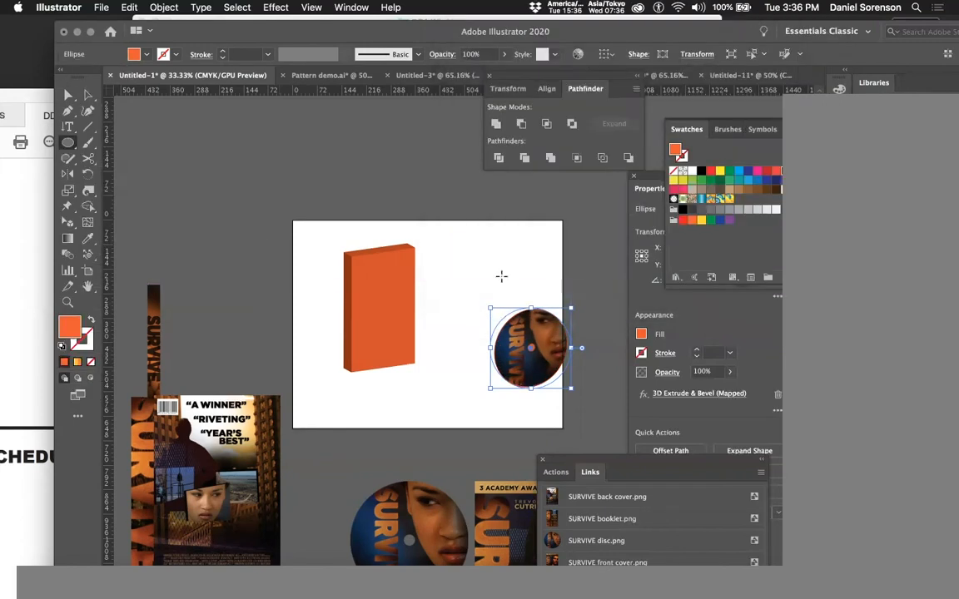
Move the mapped disc up and toward the box so it sits fully on the artboard, and deselect it
click(84, 97)
click(342, 237)
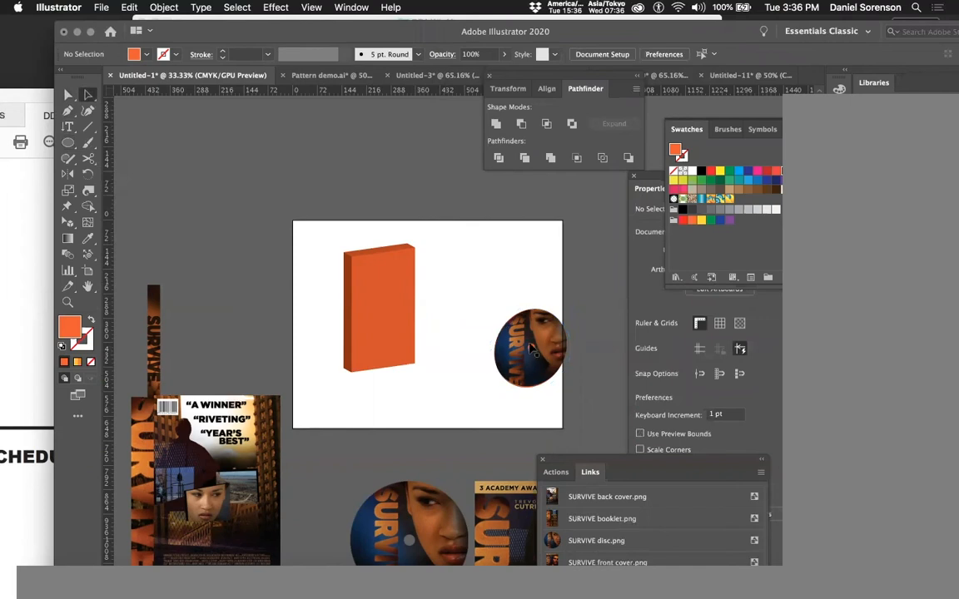
drag(550, 347, 518, 332)
click(610, 375)
Draw a wide, flat ellipse below the disc at the artboard's lower edge and fill it with dark gray
key(l)
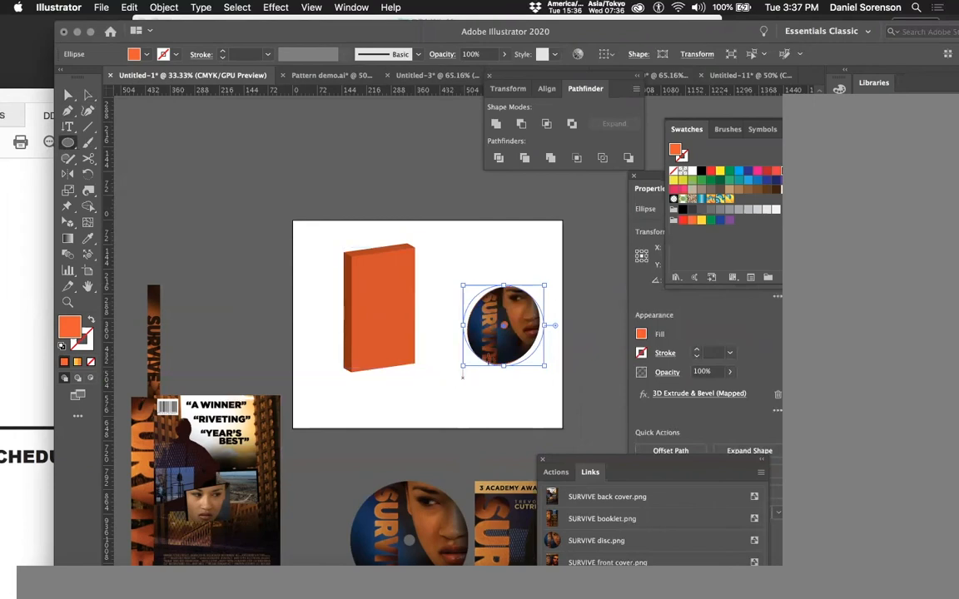
drag(424, 390, 520, 429)
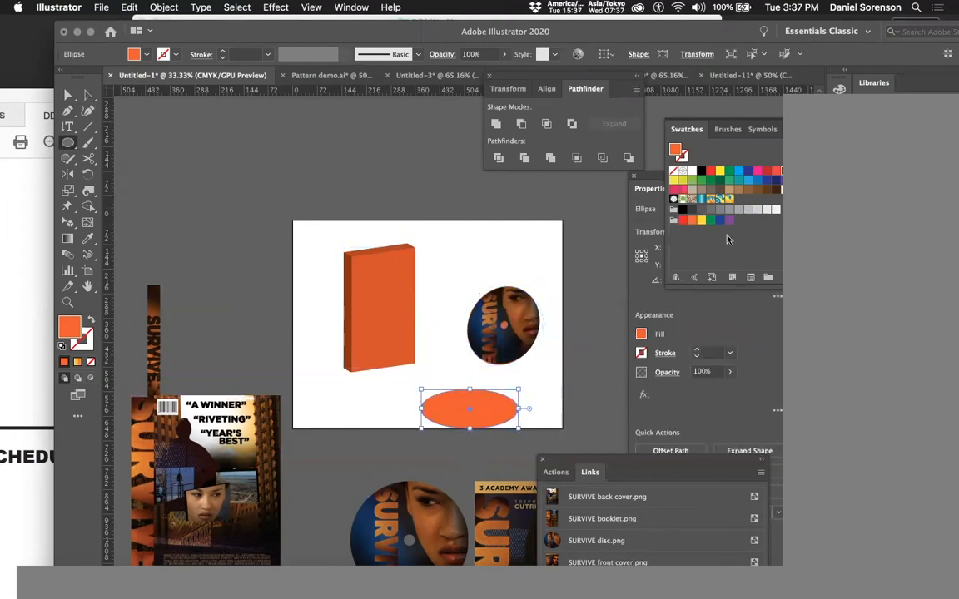
click(700, 209)
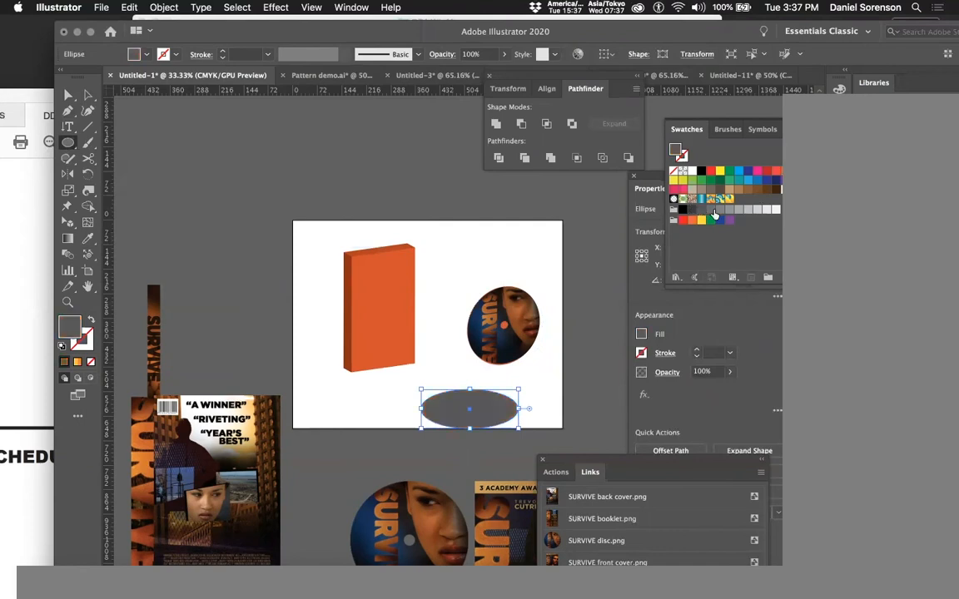
Lighten the ellipse's fill to a medium gray and apply a Gaussian Blur with a radius of about 21.6 pixels
click(719, 209)
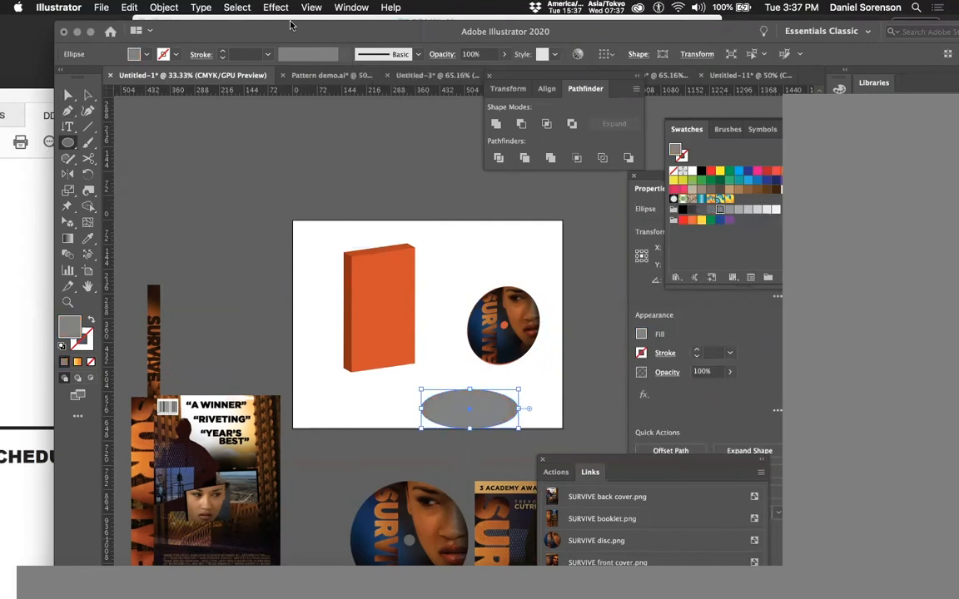
click(276, 7)
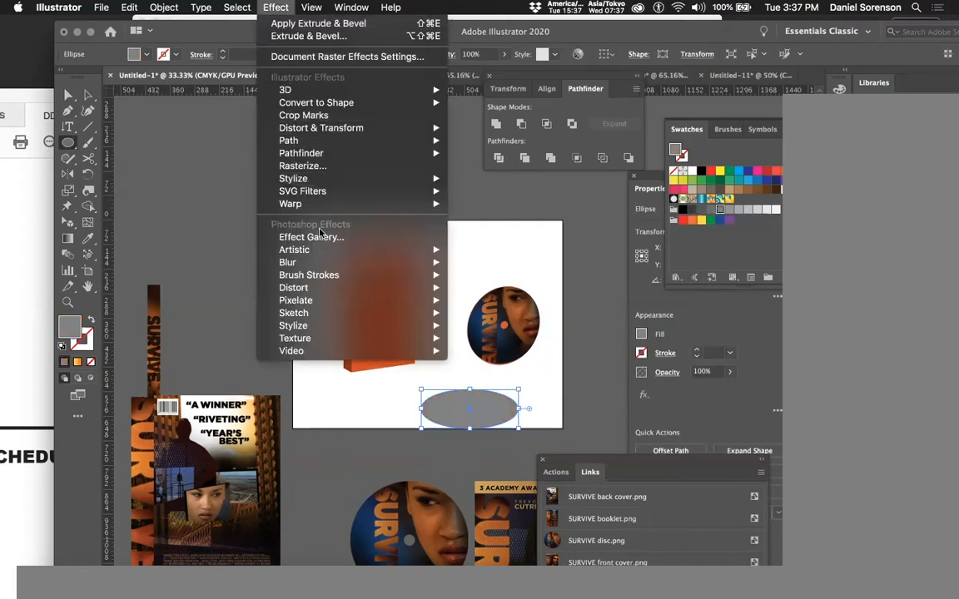
mouse_move(446, 262)
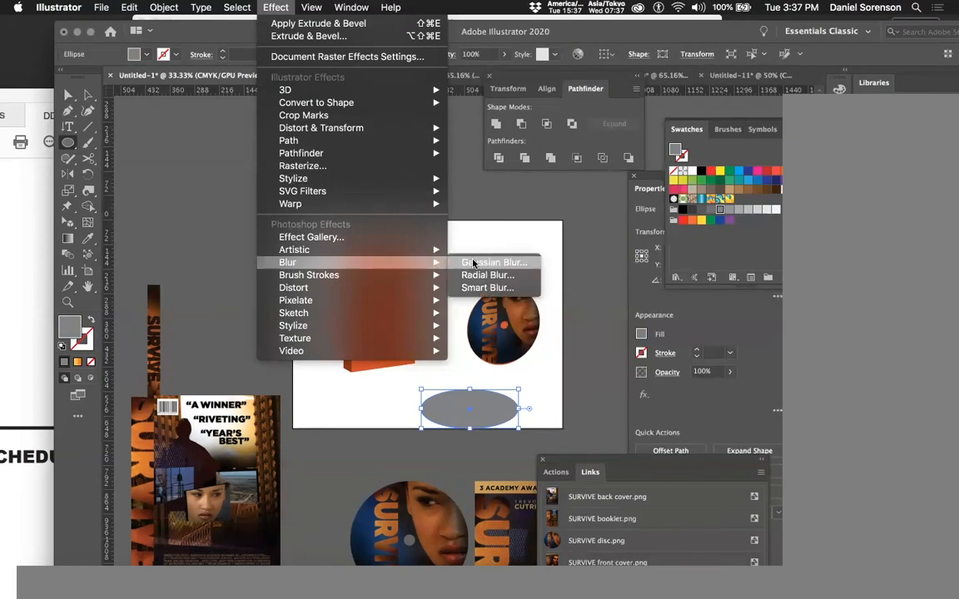
click(495, 262)
mouse_move(150, 109)
mouse_down()
mouse_move(173, 110)
mouse_move(156, 110)
mouse_up()
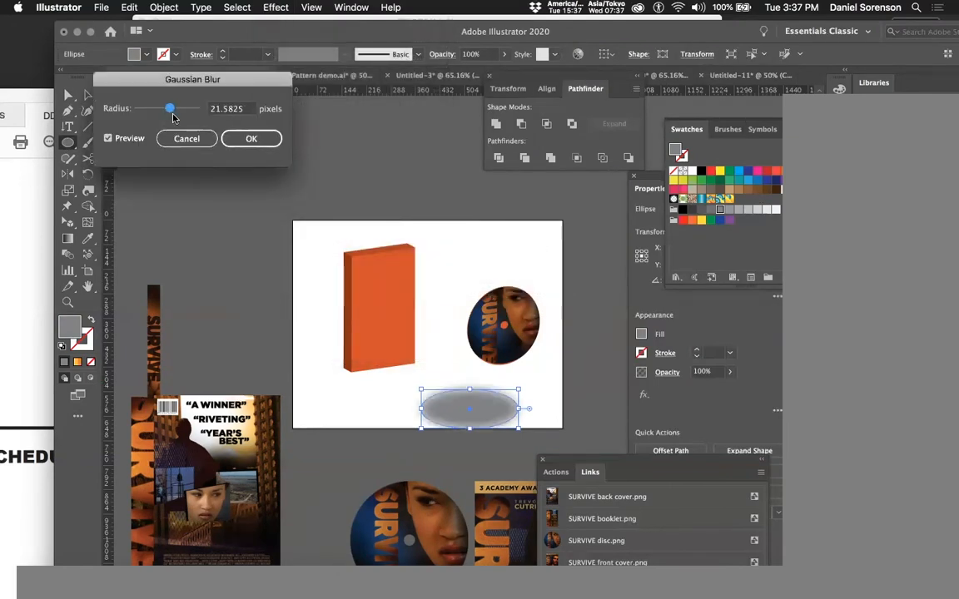
click(250, 138)
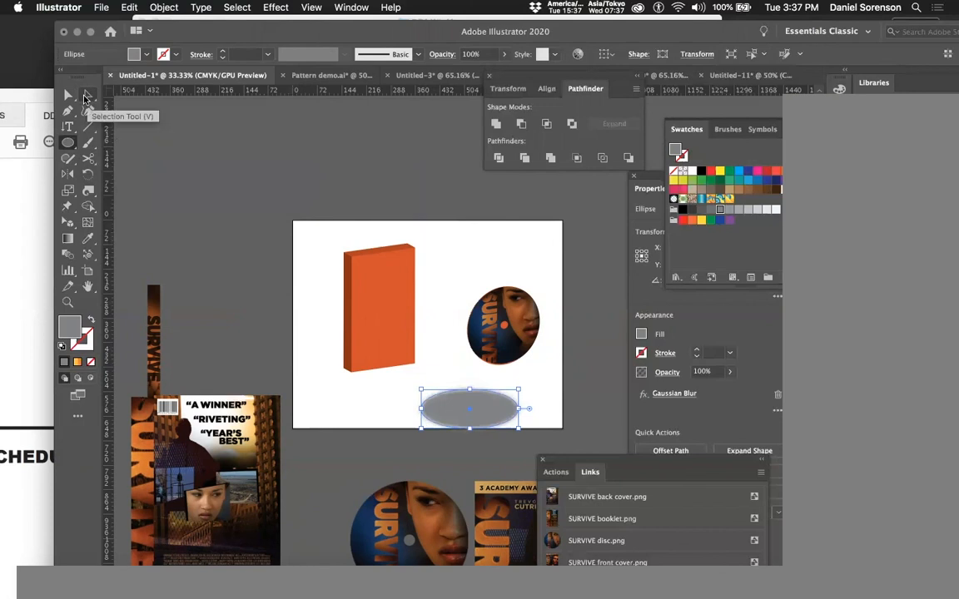
Move the blurred gray ellipse up so it overlaps the disc's lower left, send it behind the disc, and deselect it
click(87, 97)
drag(459, 397, 464, 348)
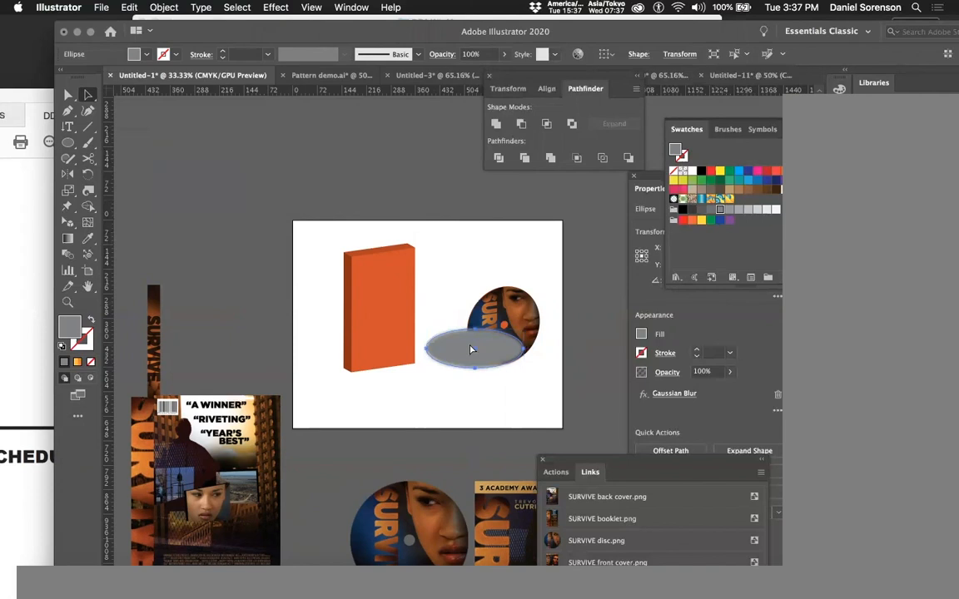
click(476, 316)
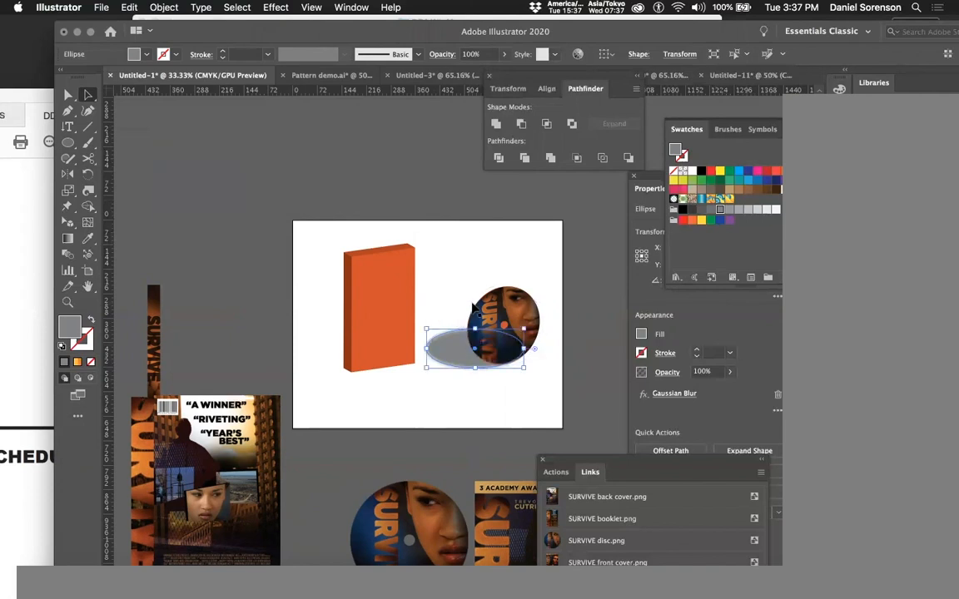
click(508, 416)
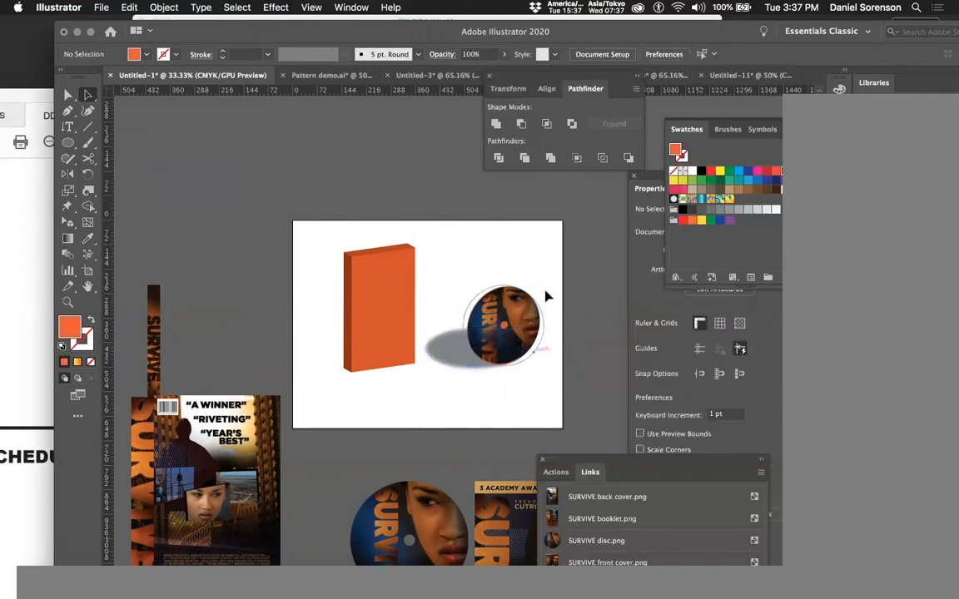
Shift the disc slightly down and toward the box so it rests on the blurred shadow, and deselect it
drag(521, 311, 503, 339)
click(546, 374)
click(529, 405)
Reduce the shadow ellipse's opacity to about 54% and clear the mockup objects from the artboard
click(450, 358)
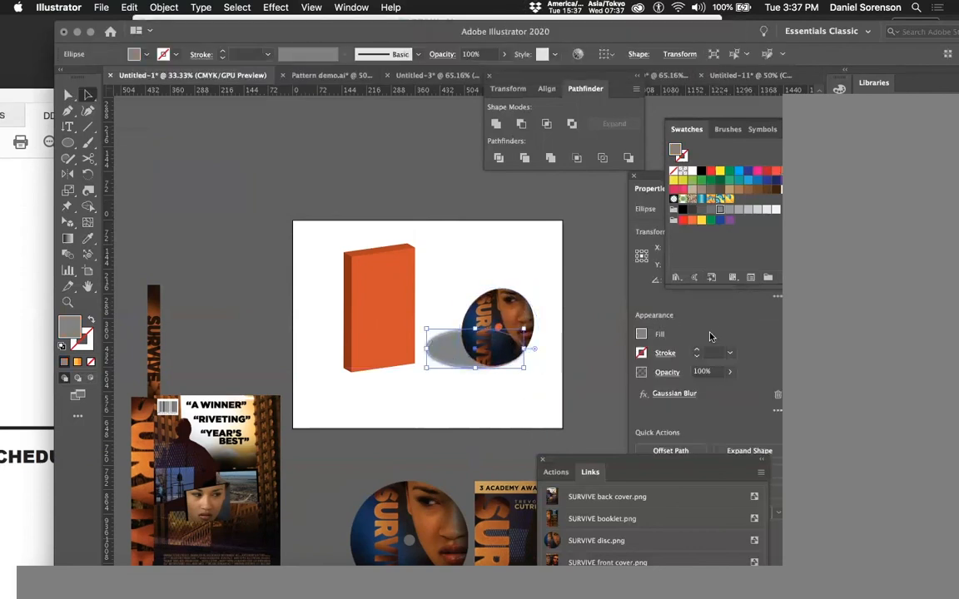
click(730, 373)
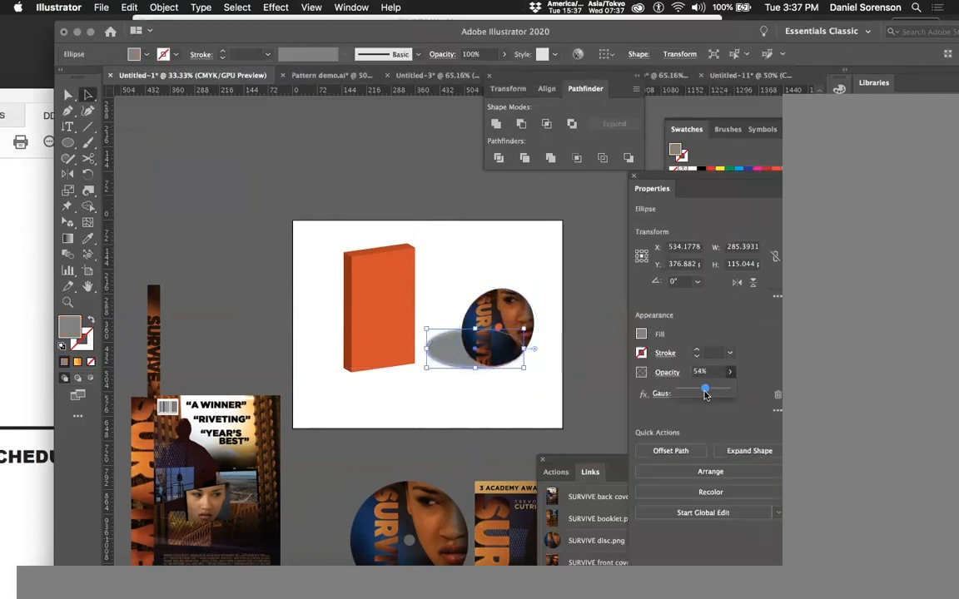
drag(705, 393, 703, 394)
click(509, 419)
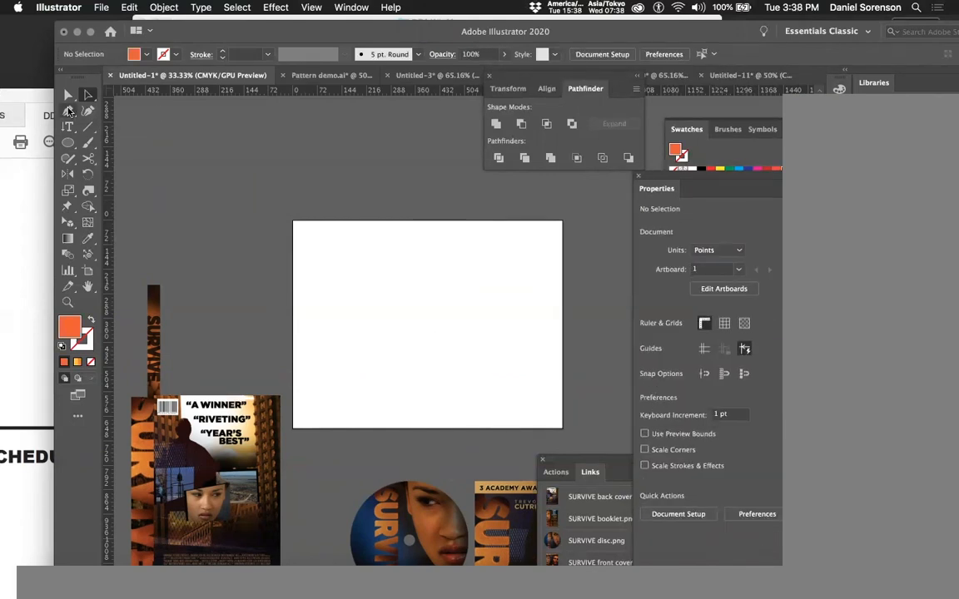
Show the guides and draw a closed half-goblet profile about 229 by 369 pt with the Pen tool, starting on the vertical guide
click(68, 110)
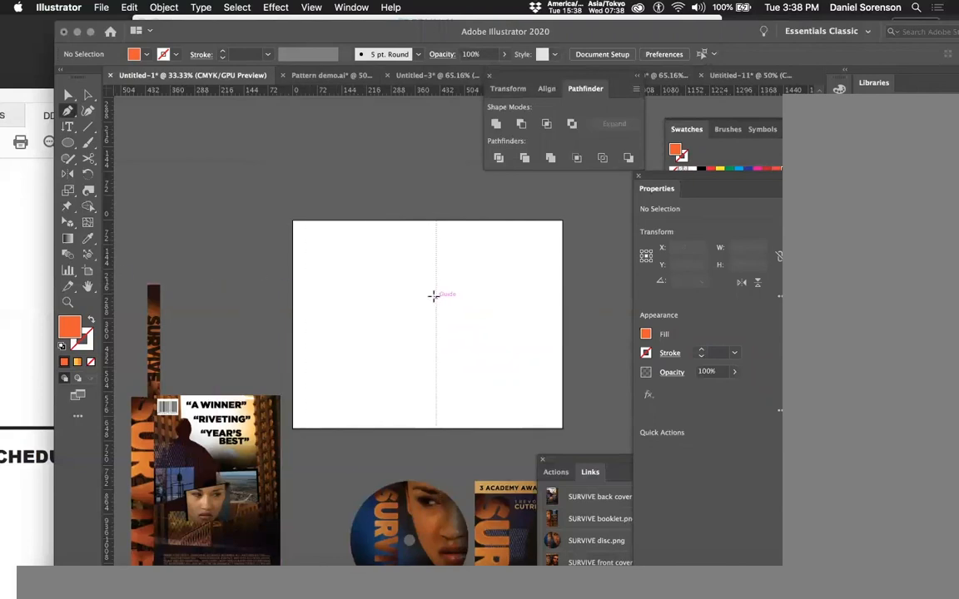
key(super+equal)
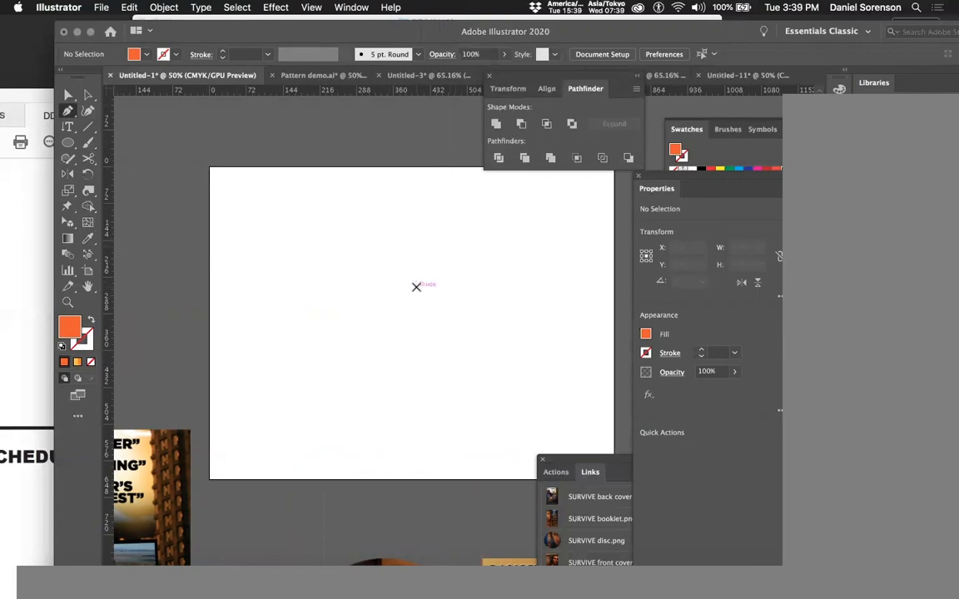
key(super+semicolon)
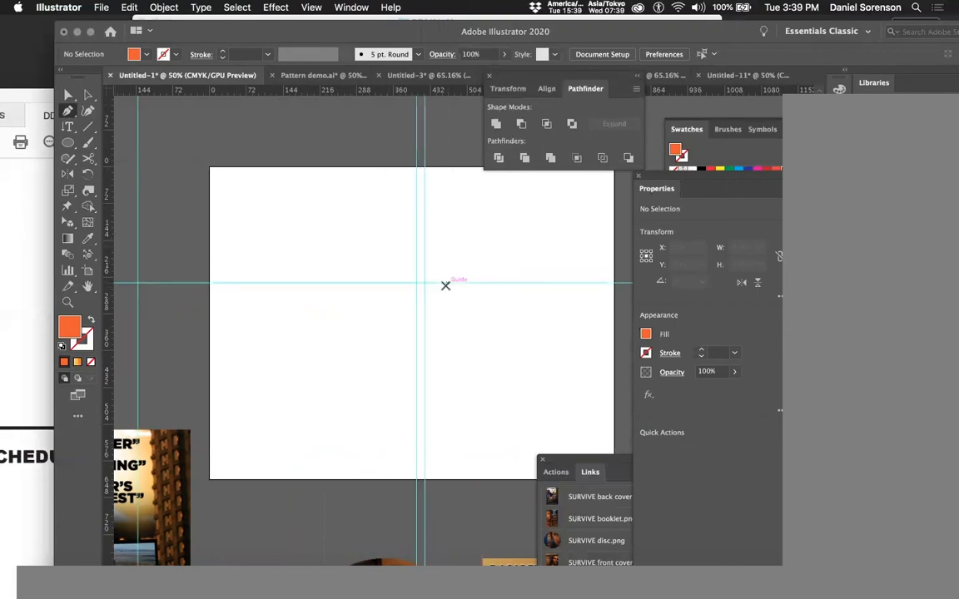
click(424, 235)
click(542, 235)
drag(437, 340, 407, 348)
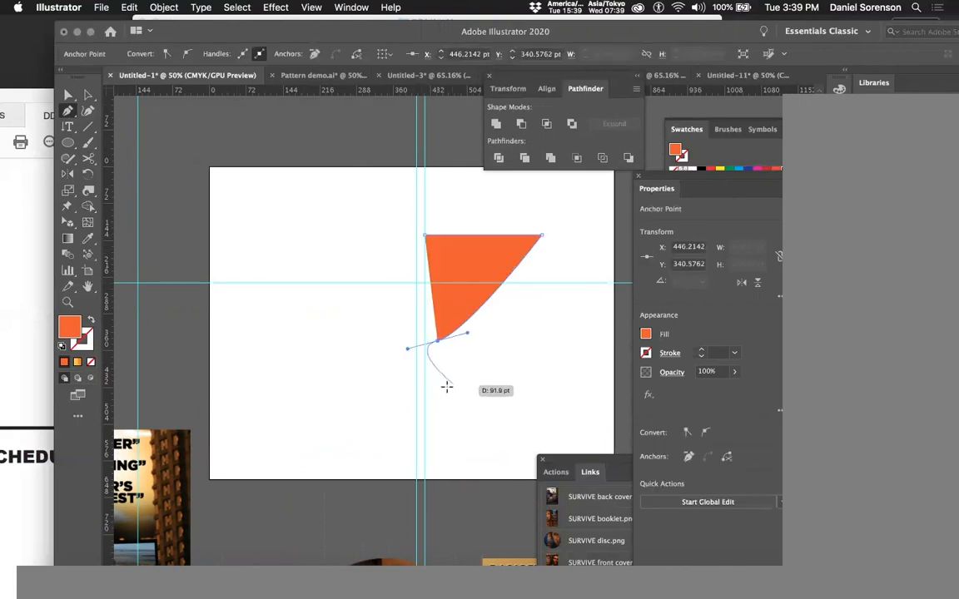
click(486, 422)
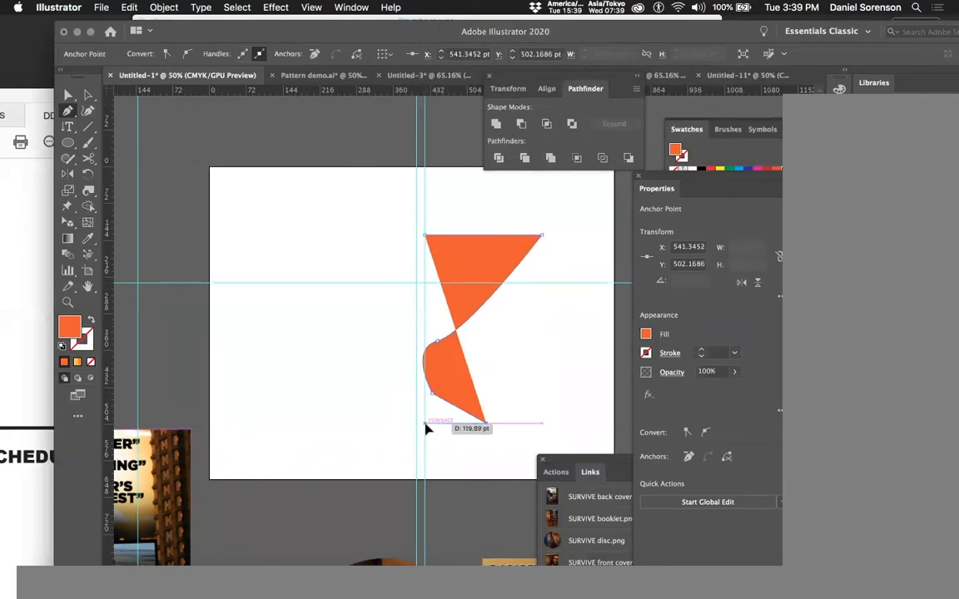
click(424, 423)
Move the profile's two stem anchor points outward from the vertical guide to thicken the stem, and deselect the profile
click(63, 96)
drag(433, 394, 448, 394)
drag(442, 346, 452, 337)
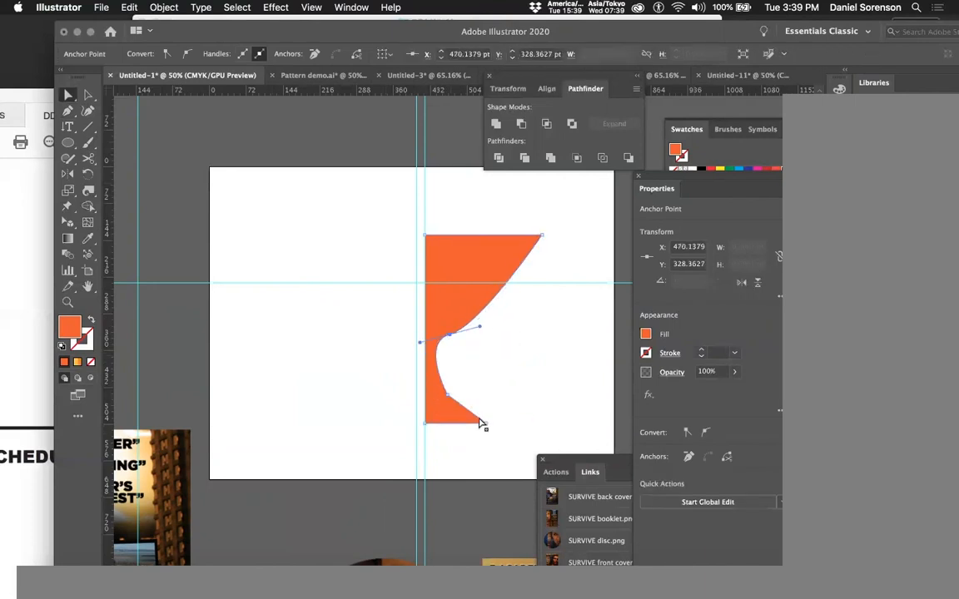
click(448, 395)
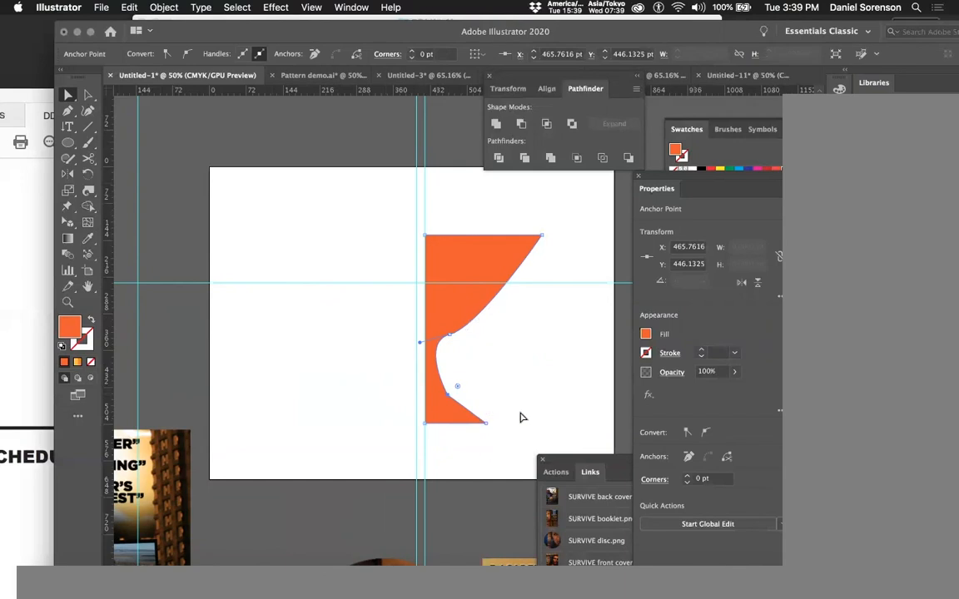
click(522, 417)
Start the 3D Revolve effect on the half-goblet profile with preview on, and move the options dialog off the goblet
click(499, 289)
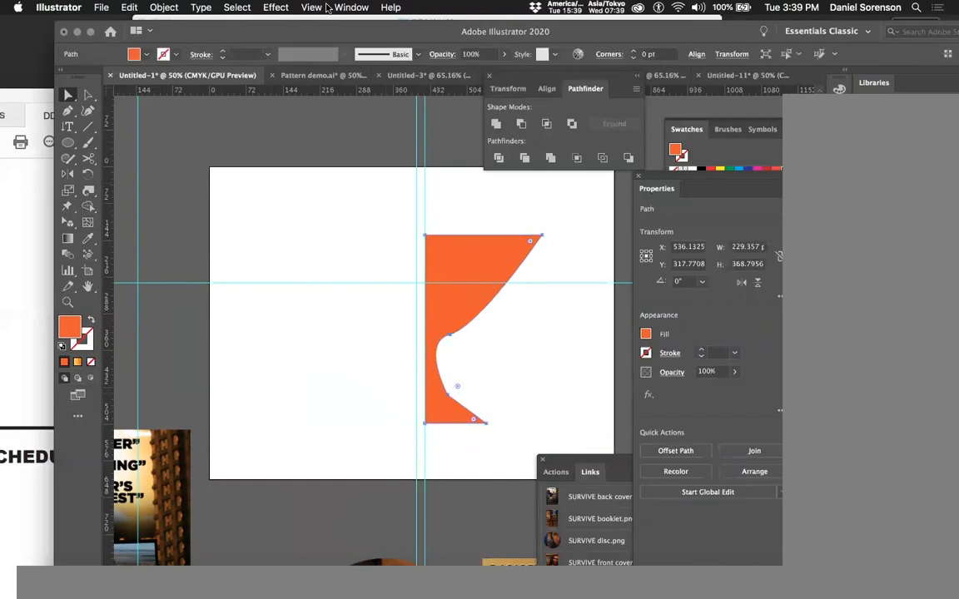
click(276, 8)
mouse_move(437, 94)
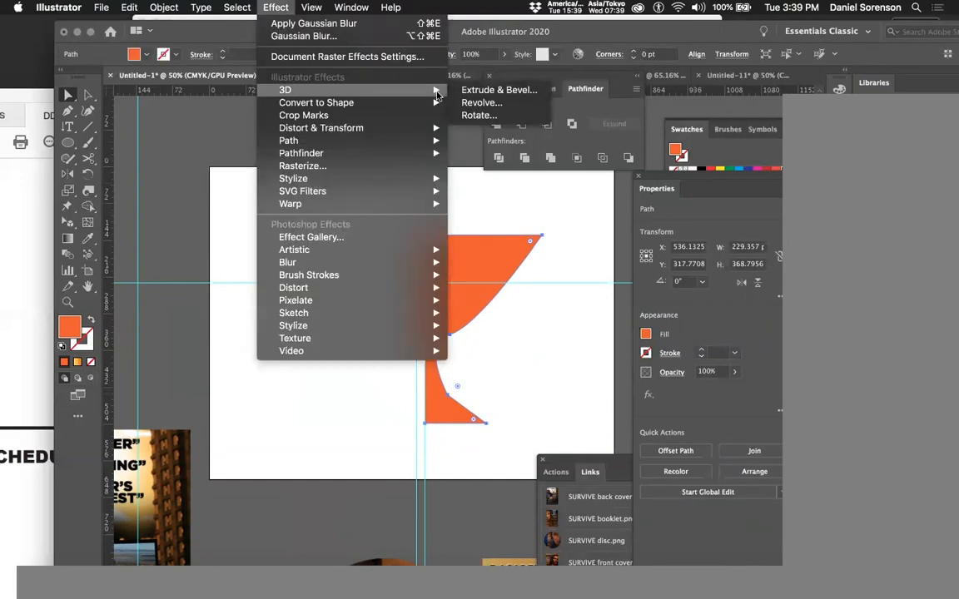
click(490, 107)
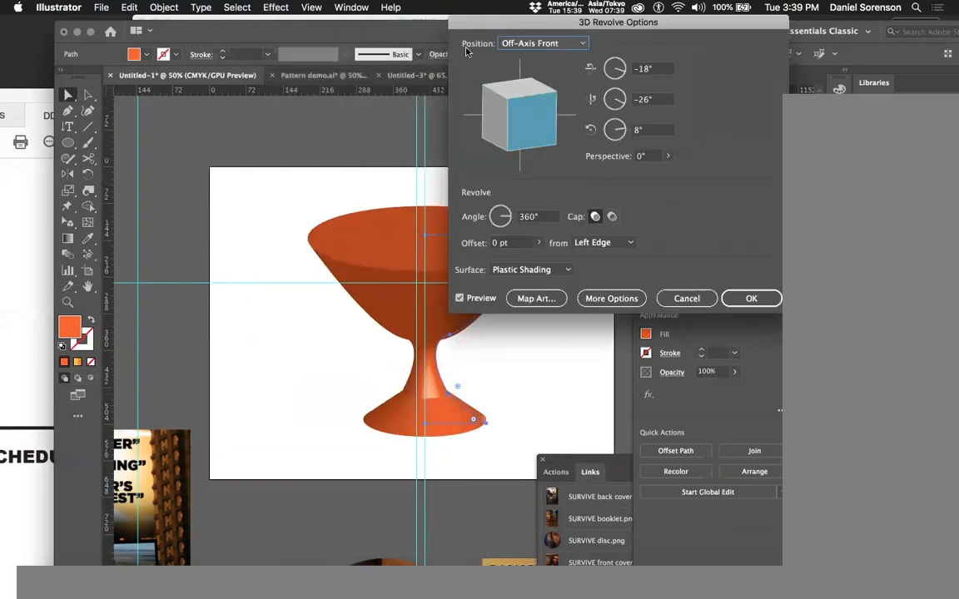
drag(732, 22, 280, 251)
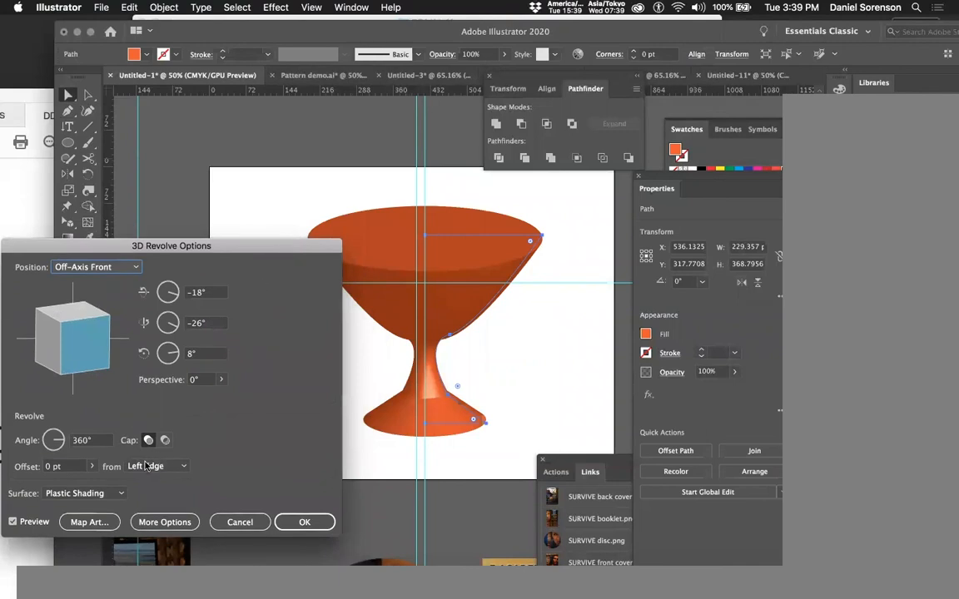
drag(210, 253, 209, 112)
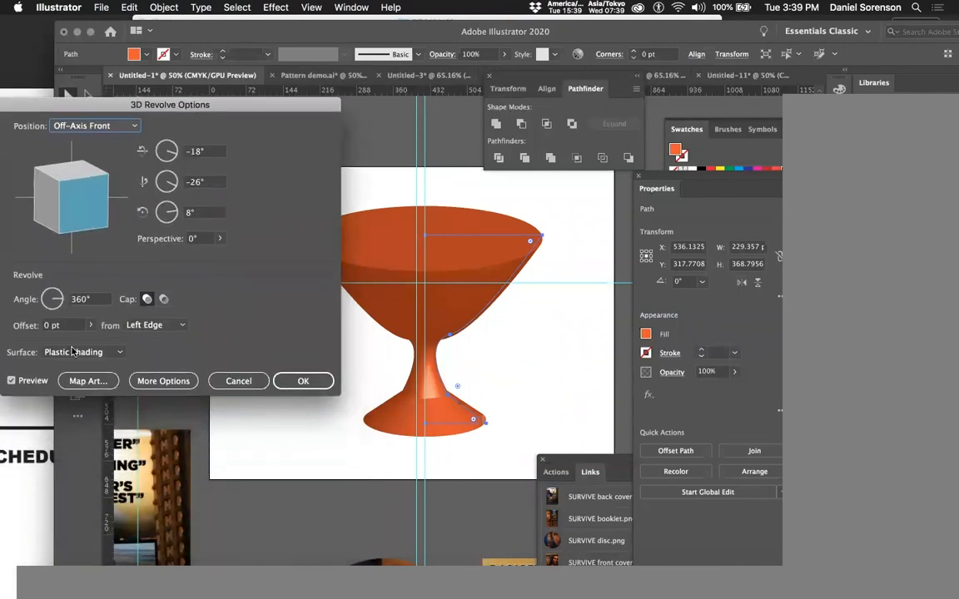
Set the revolve surface to Wireframe and rotate the goblet freely to about -29°, -56° and 25°
click(117, 354)
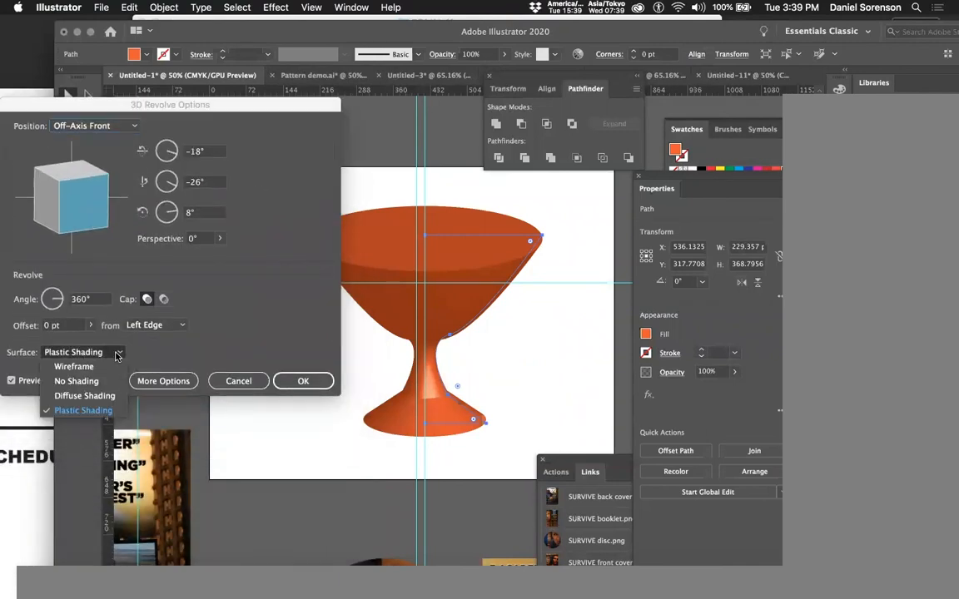
click(75, 367)
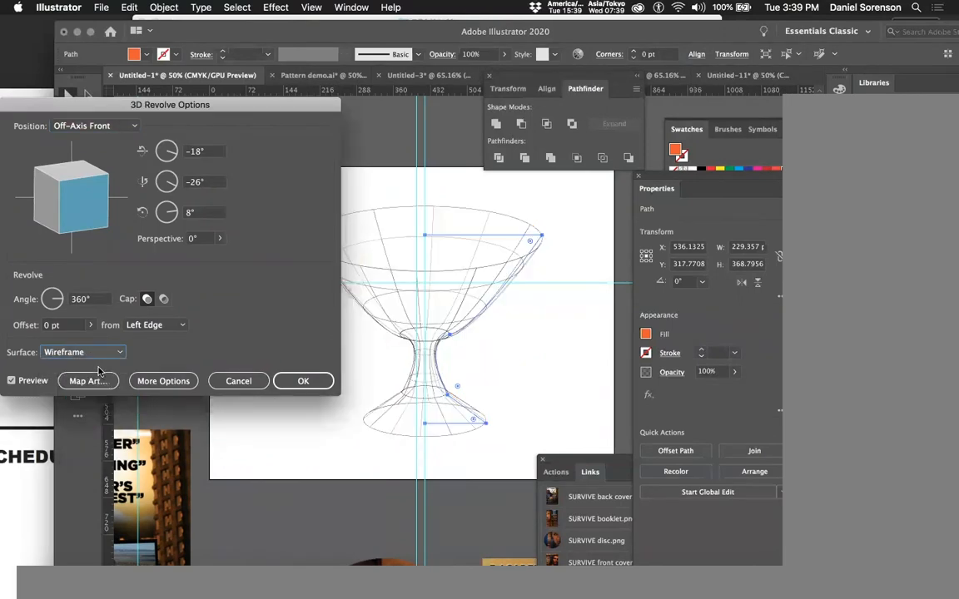
drag(271, 104, 248, 122)
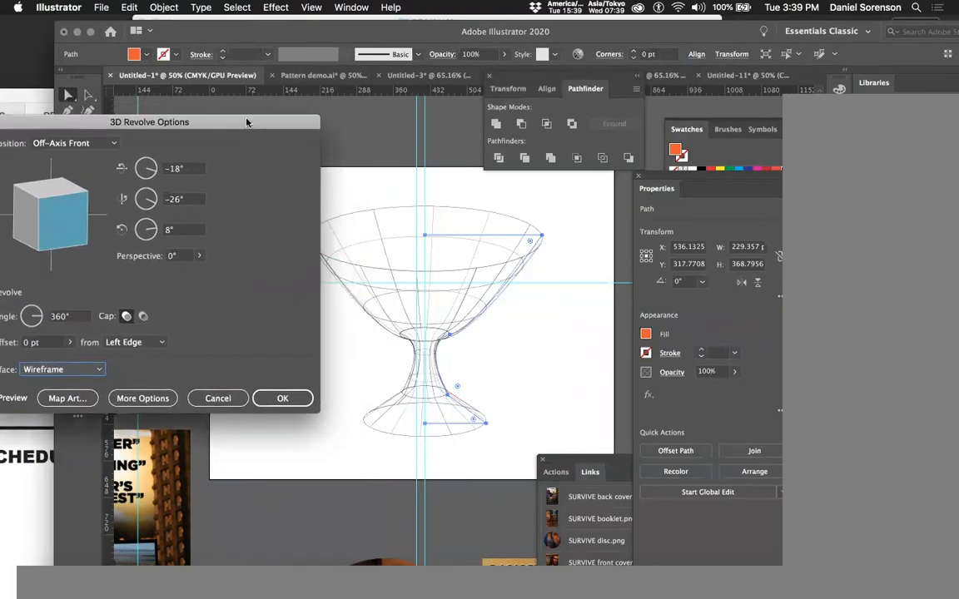
click(38, 201)
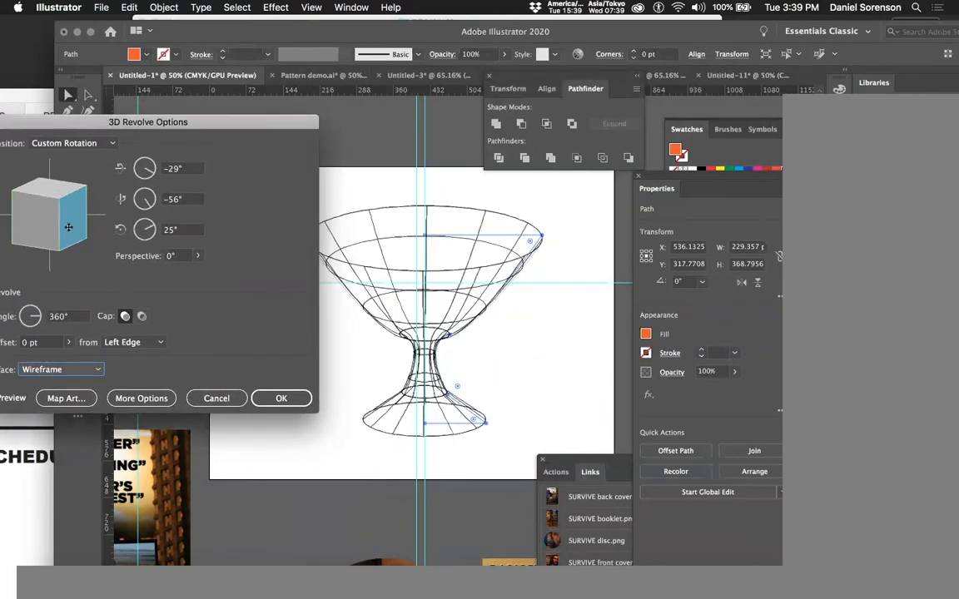